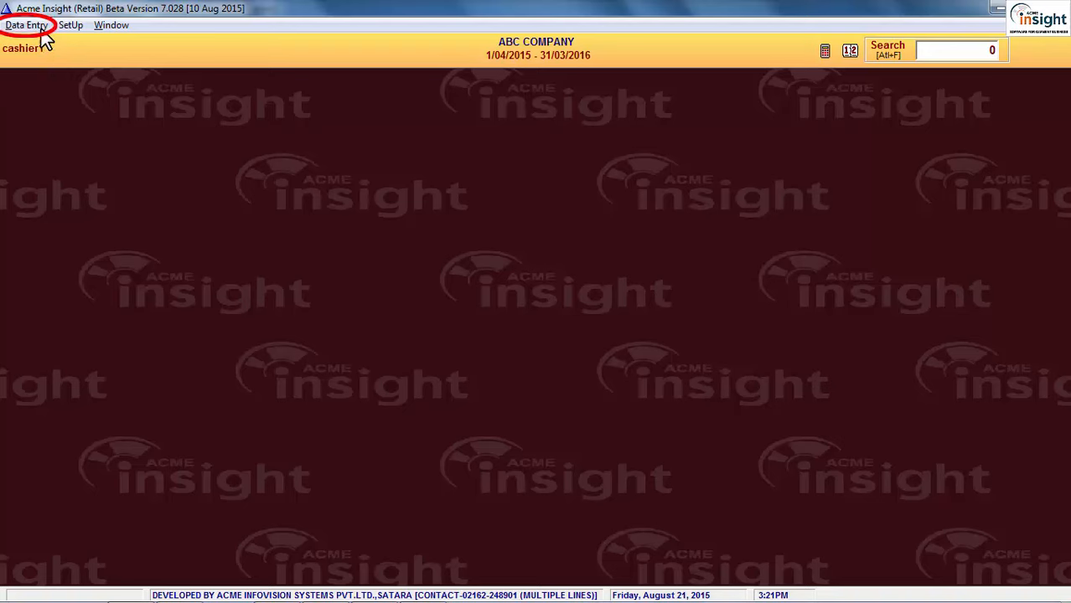
Step: Open the Cashier Module and refresh the list of unpassed documents
left_click(17, 27)
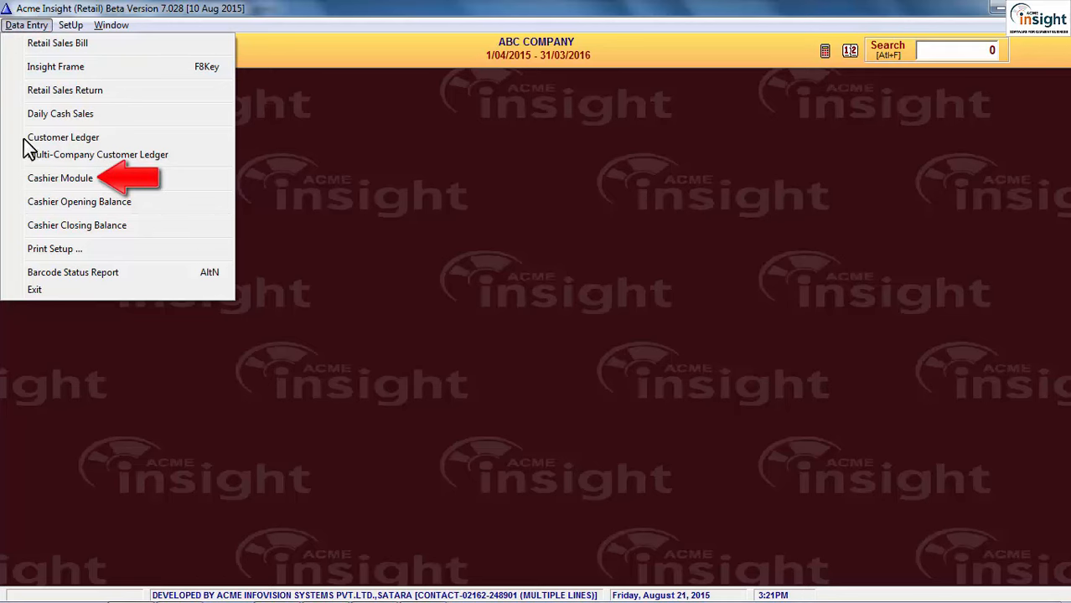
left_click(25, 178)
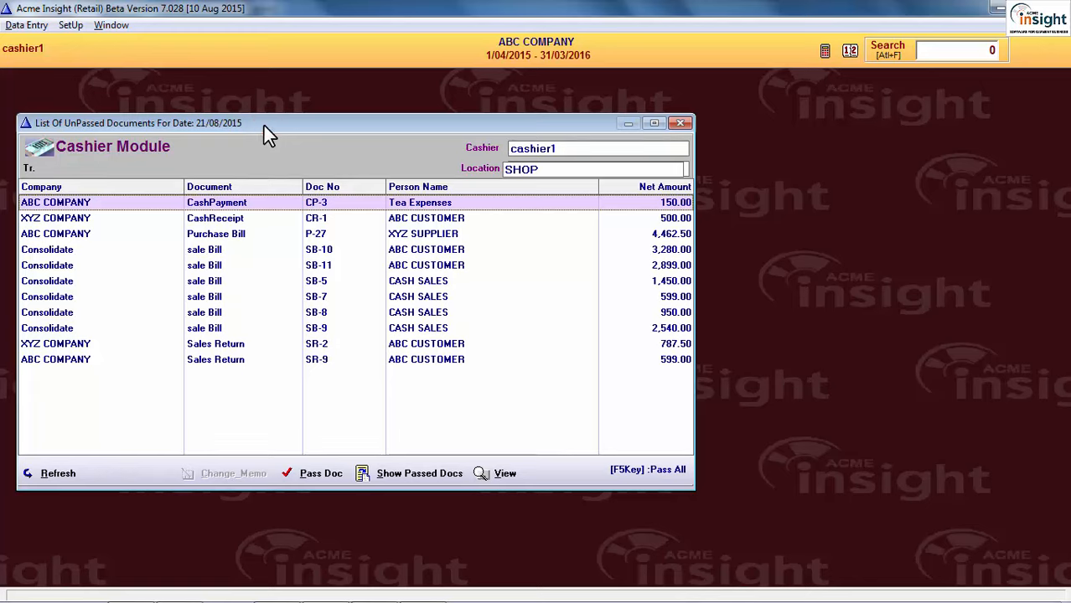
left_click_drag(264, 126, 259, 126)
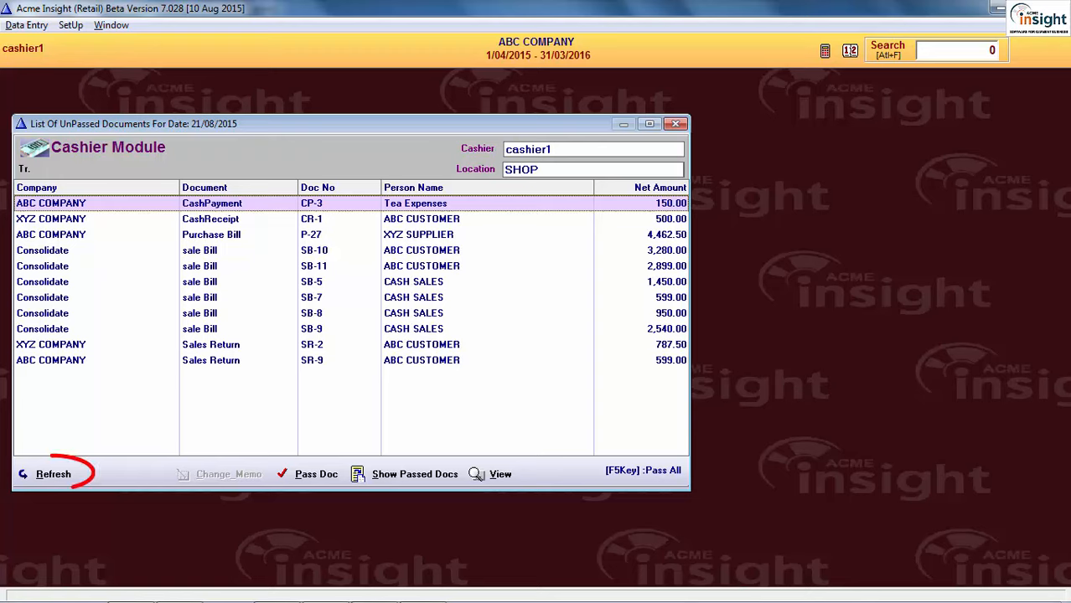
left_click(236, 280)
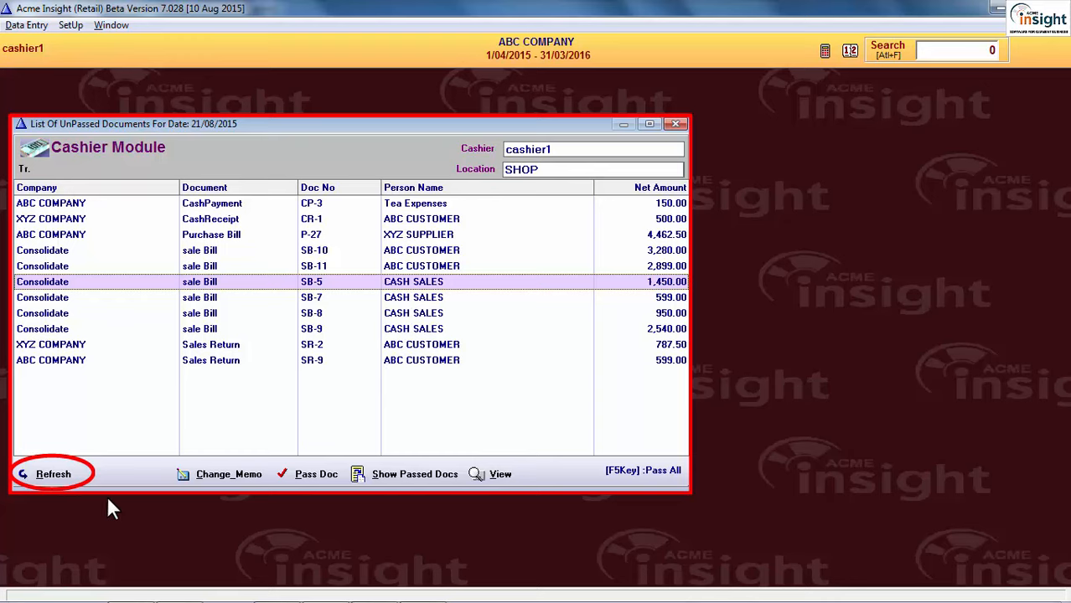
left_click(52, 476)
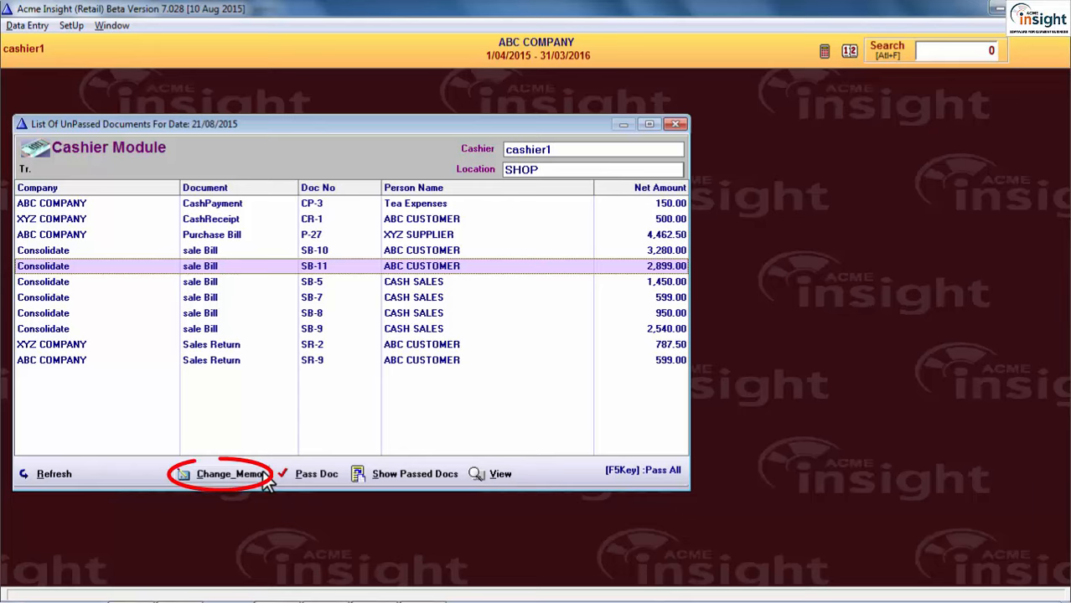
Step: Change the memo type of sale bill SB-11 to Multiple, accepting deletion of its previous payment details
left_click(266, 482)
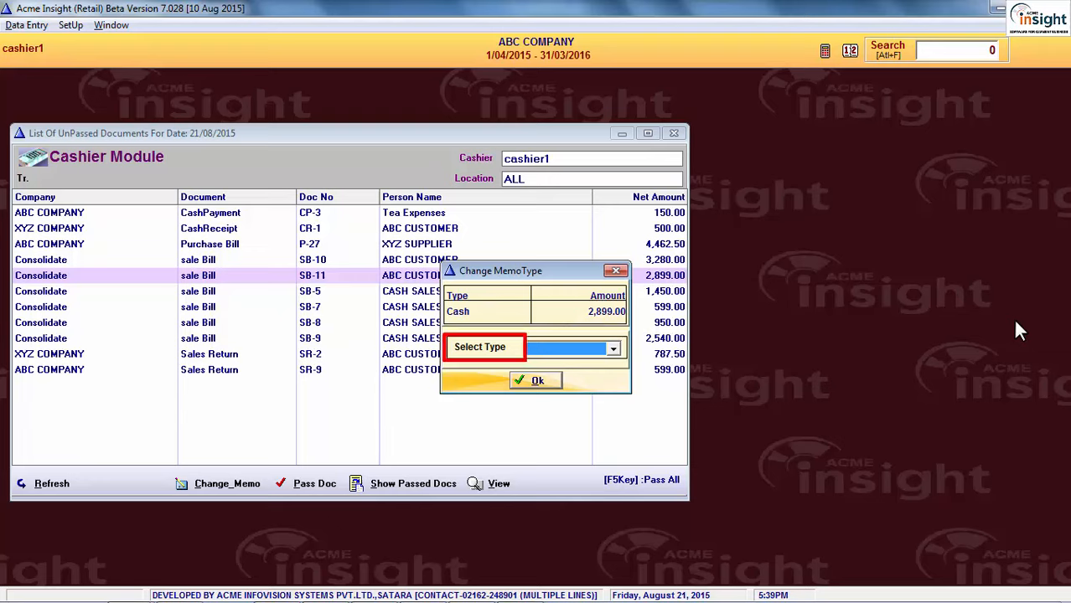
left_click(613, 349)
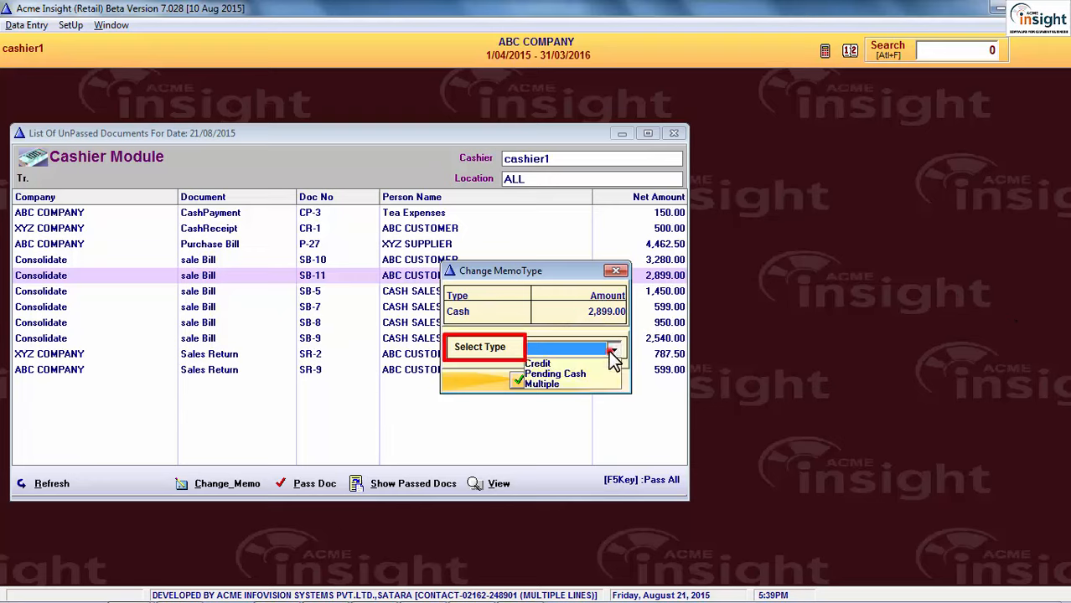
left_click(553, 384)
left_click(531, 382)
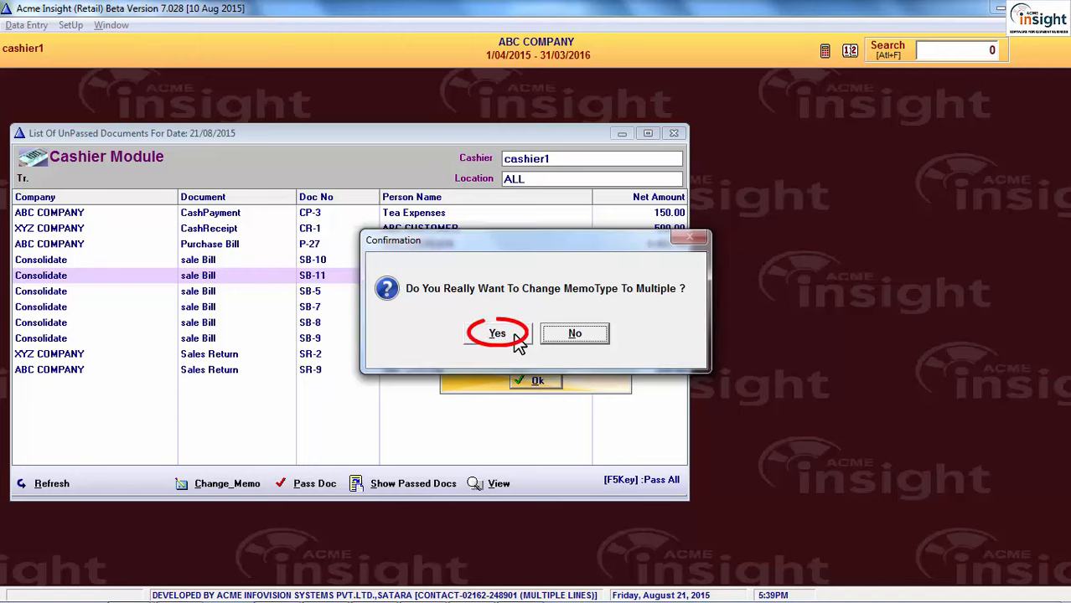
left_click(515, 335)
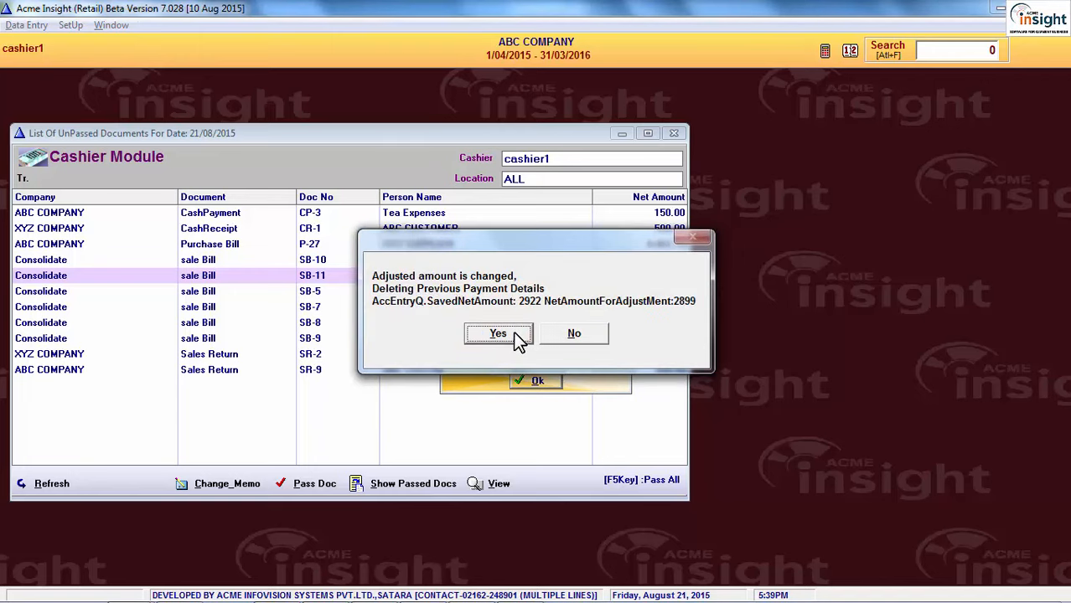
left_click(513, 332)
Step: Add a cash payment of 552 to the payment split of bill SB-11
left_click(148, 348)
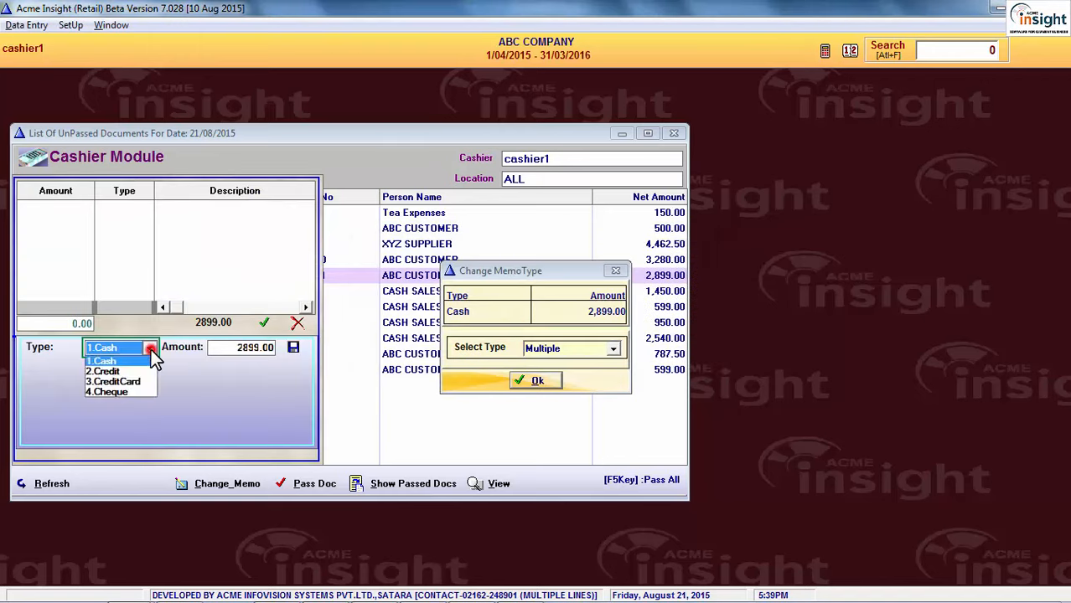
left_click(149, 348)
left_click(234, 349)
type("552")
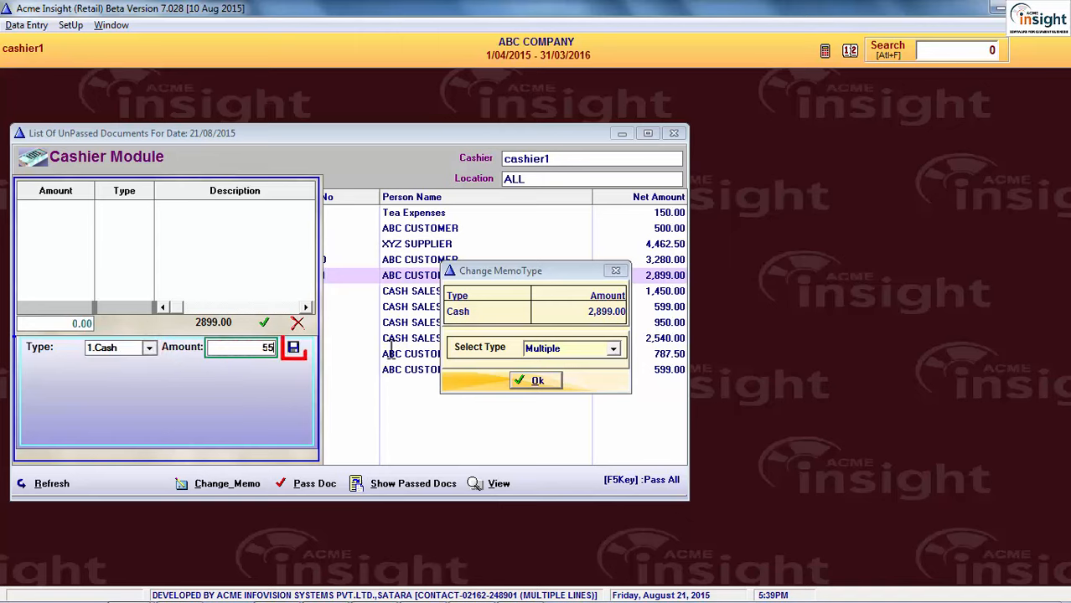
left_click(293, 347)
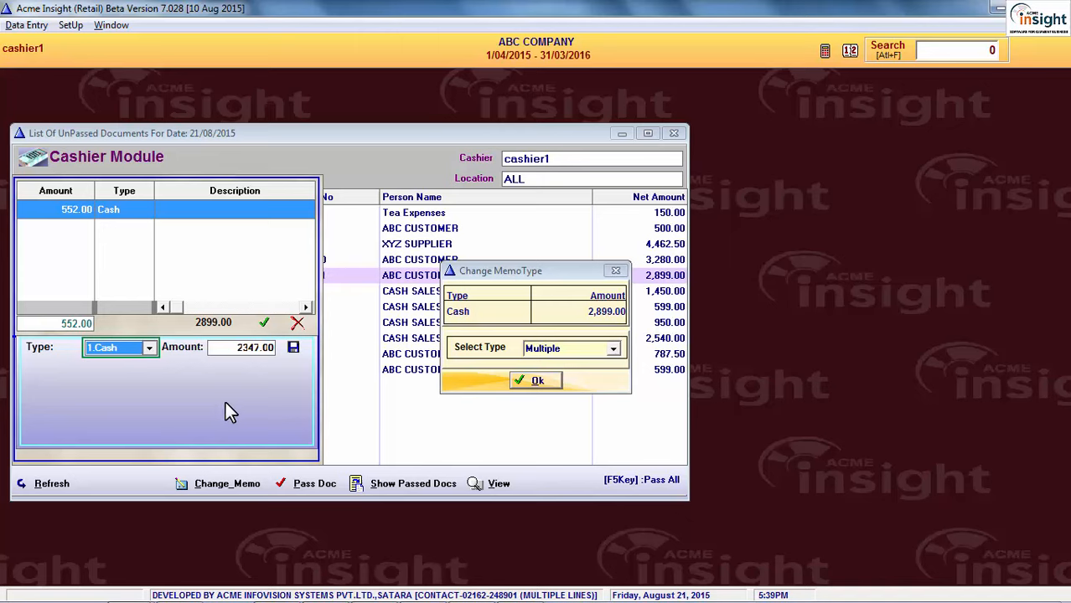
Step: Add a VISA credit card payment for the remaining amount, entering the card number, and confirm the memo type change
left_click(151, 347)
left_click(126, 380)
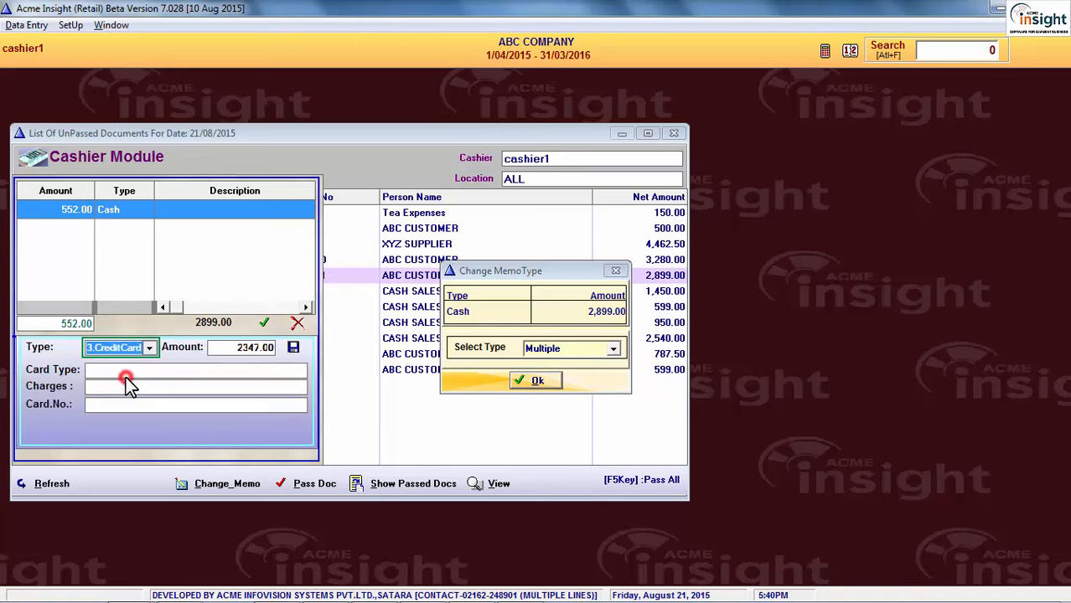
left_click(134, 374)
key("Return")
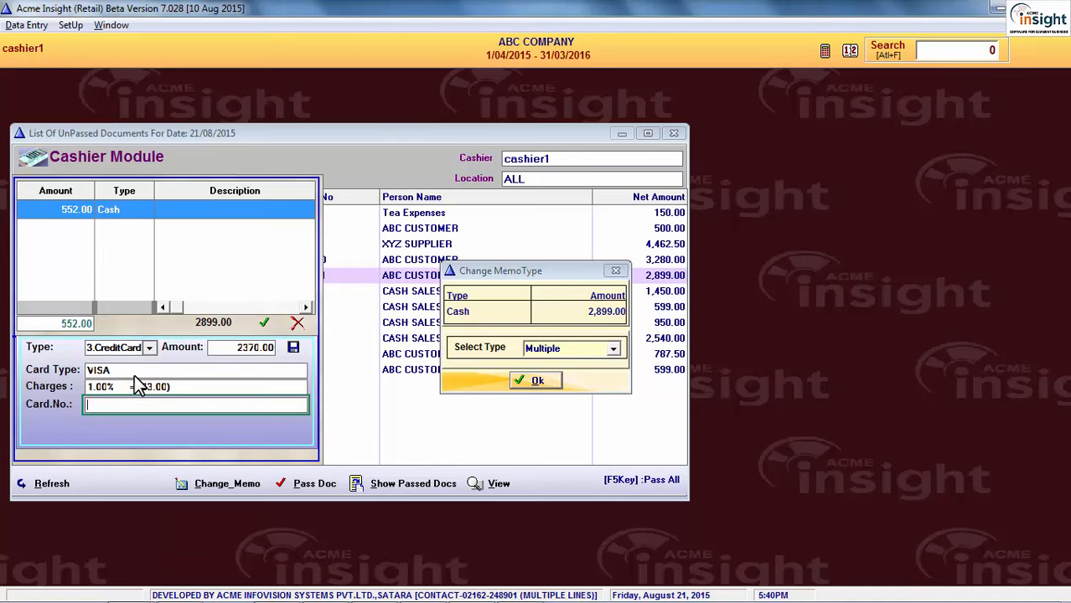
type("21564")
left_click(292, 347)
left_click(265, 327)
left_click(537, 380)
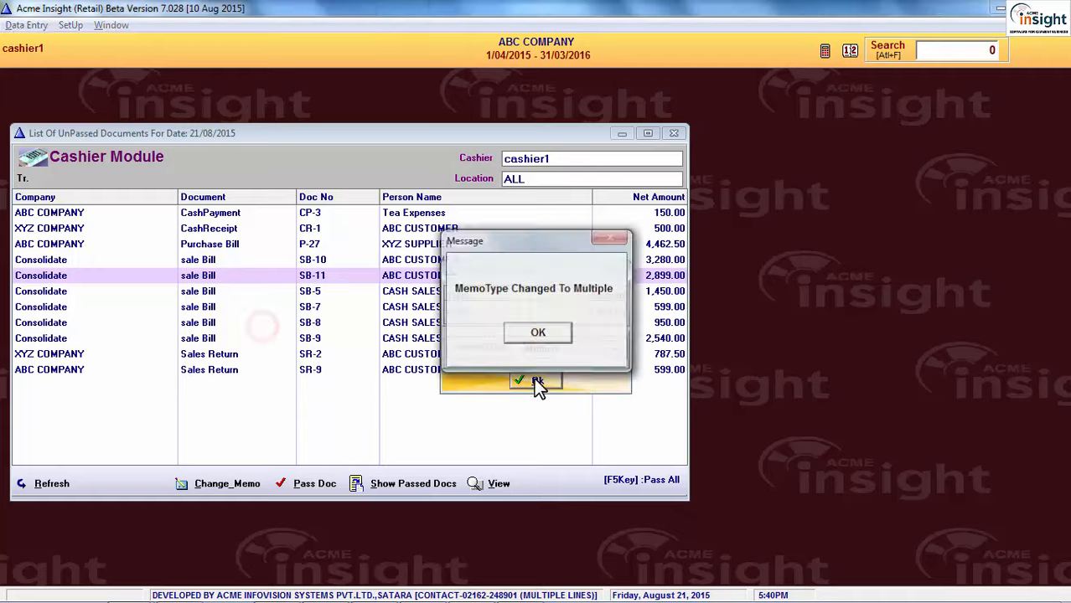
left_click(538, 335)
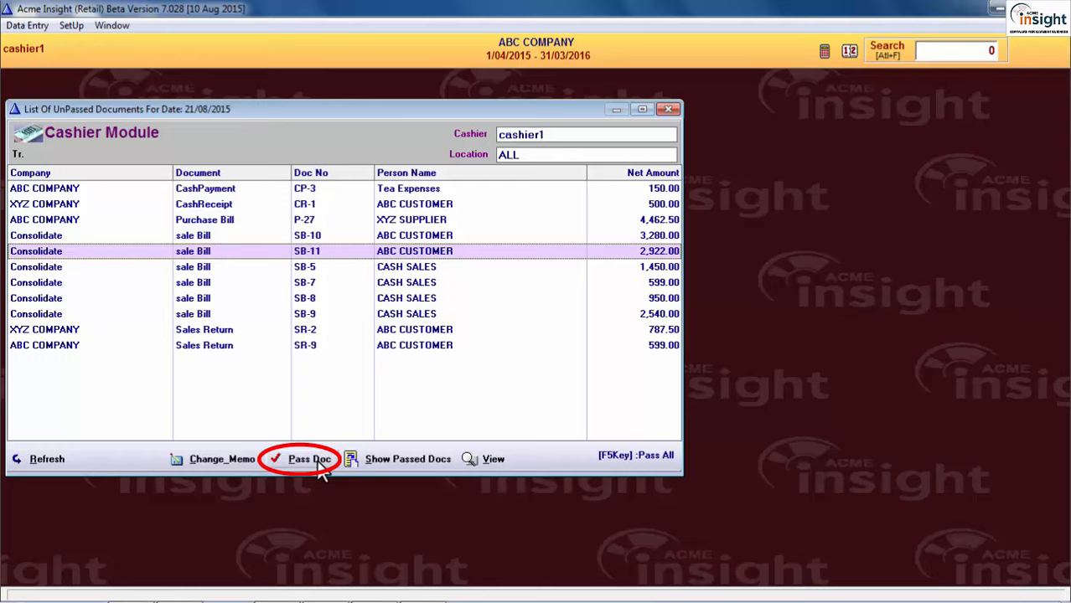
Step: Pass sale bill SB-11 with 550 as the cash taken
left_click(310, 459)
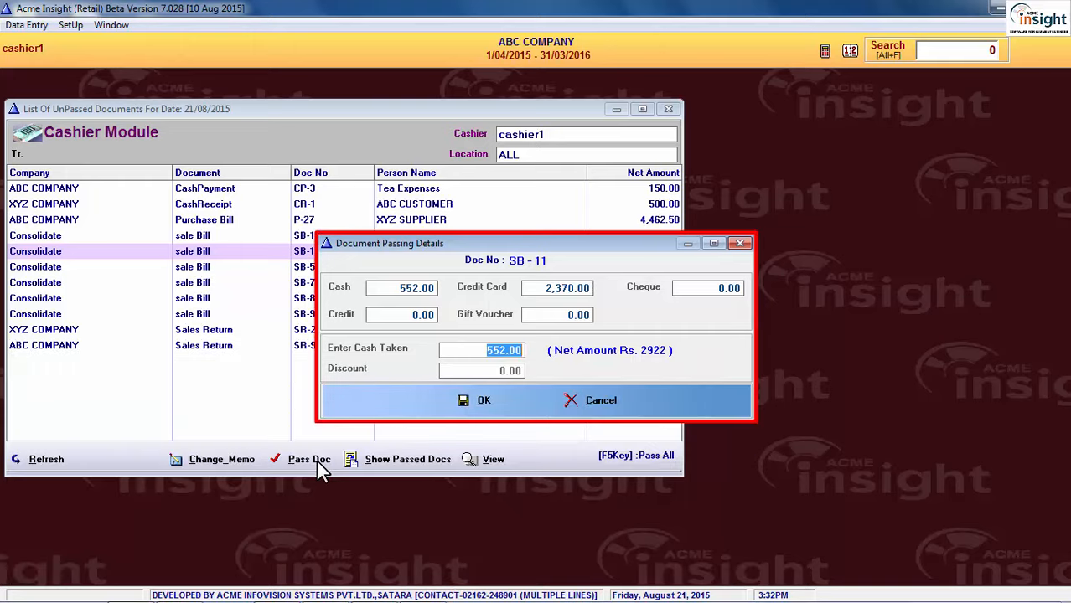
mouse_move(501, 240)
left_mouse_down()
mouse_move(342, 239)
mouse_move(302, 212)
left_mouse_up()
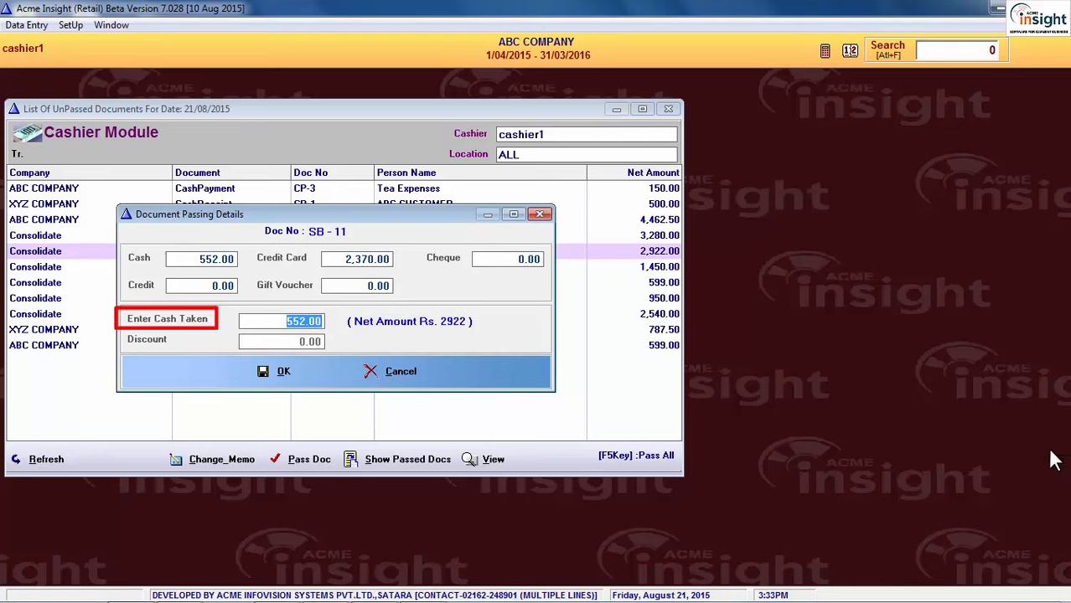
type("550")
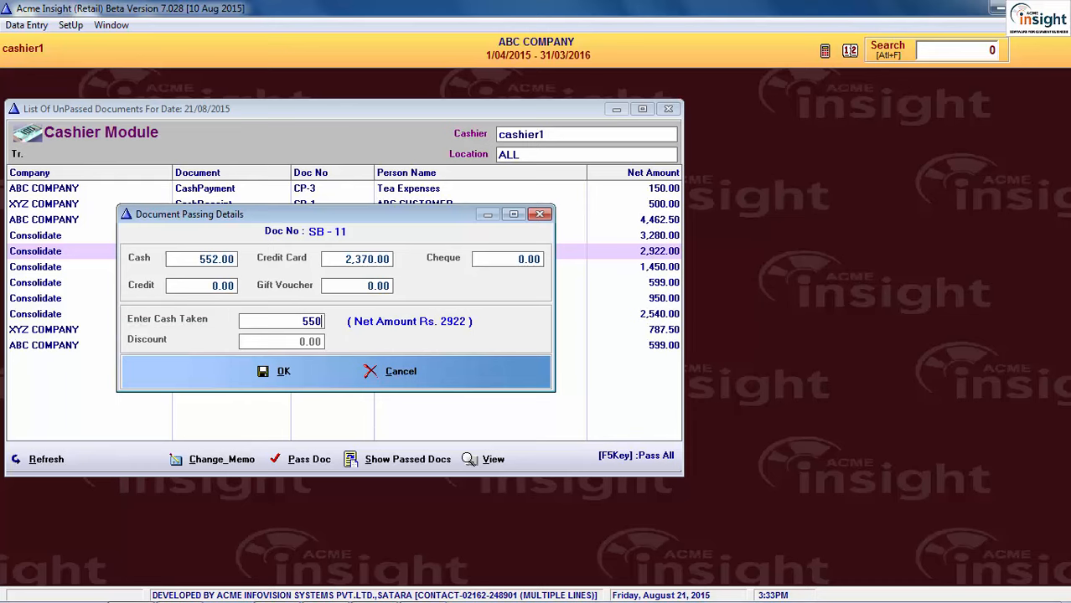
key("Return")
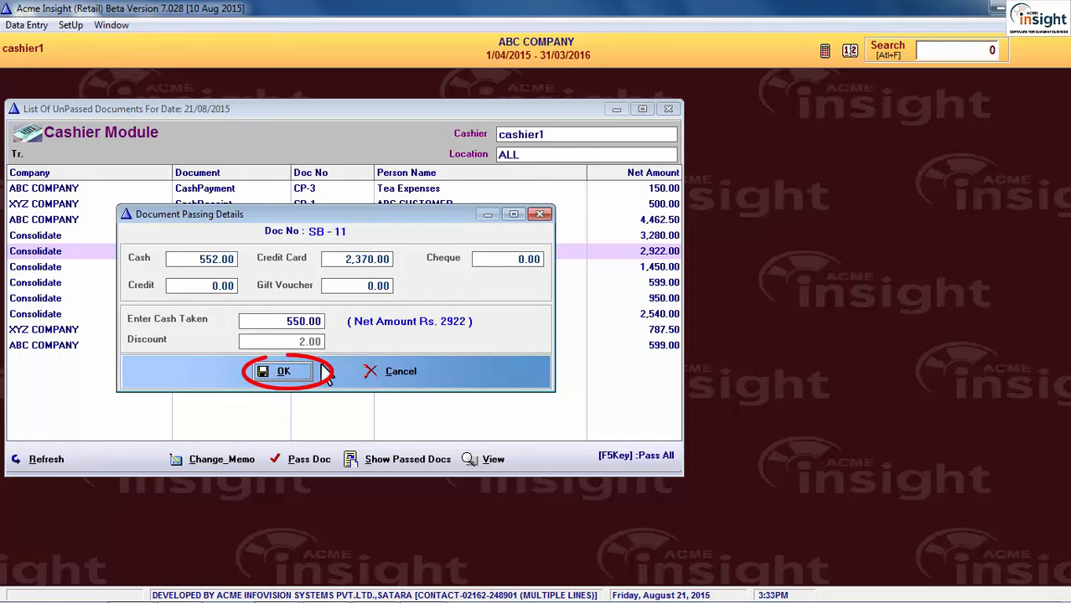
left_click(285, 372)
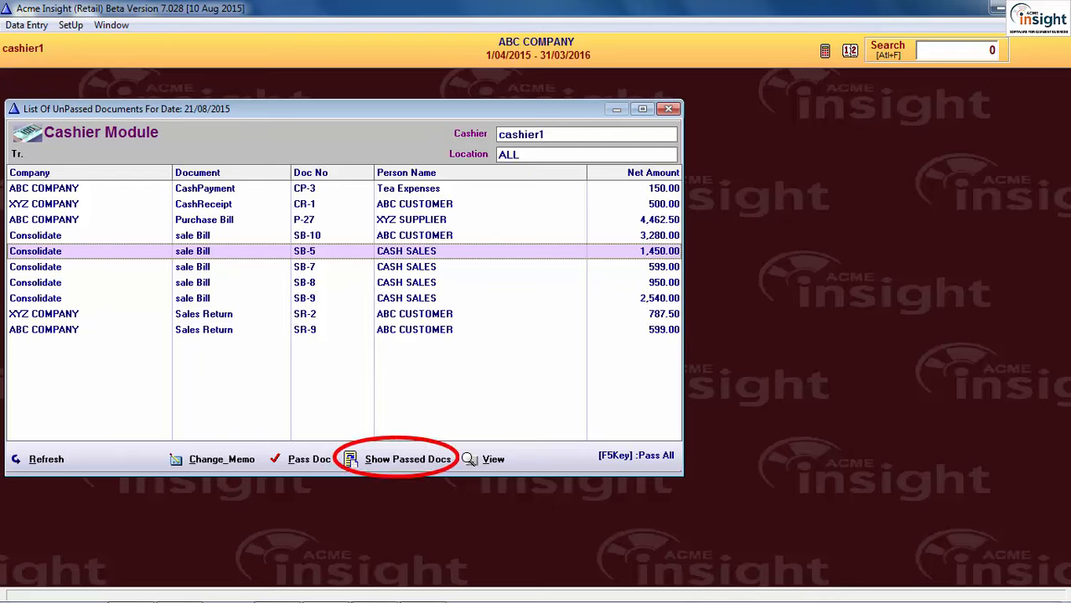
Step: Show the passed documents and unpass sale bill SB-11
left_click(438, 462)
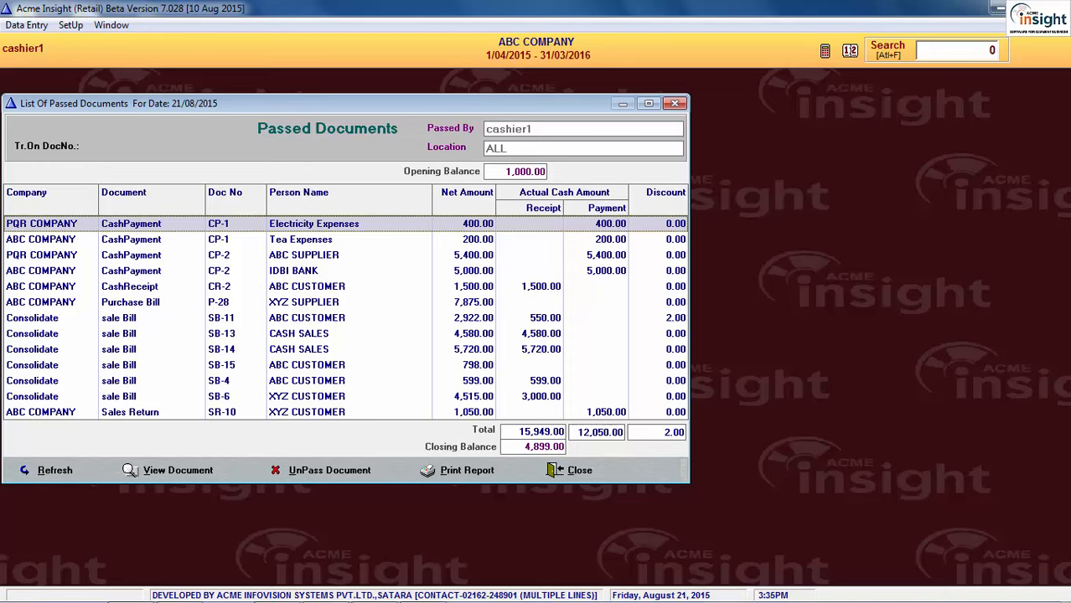
left_click(372, 322)
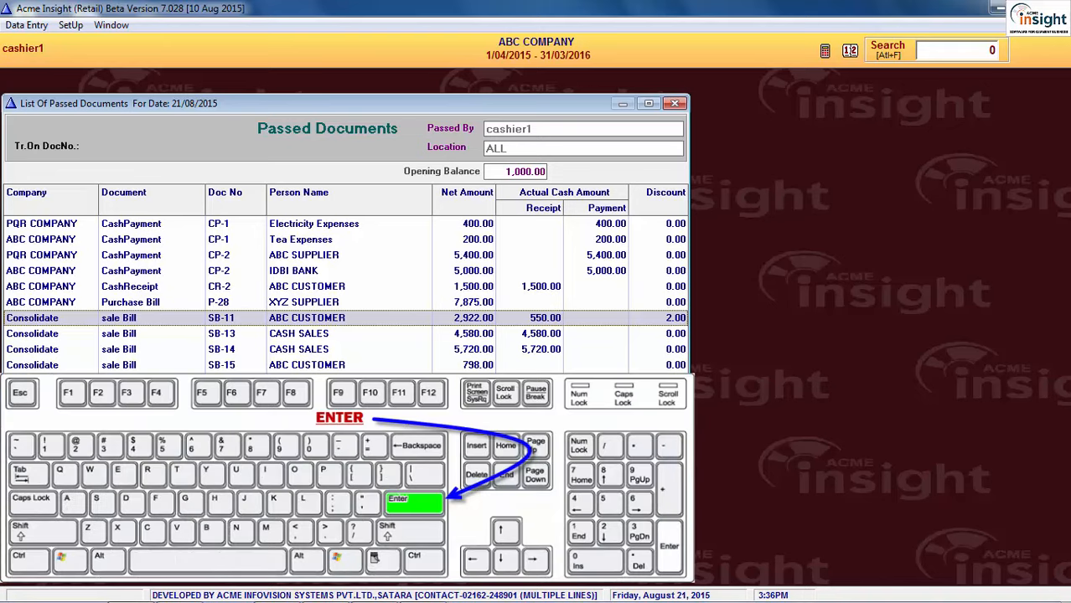
key("Return")
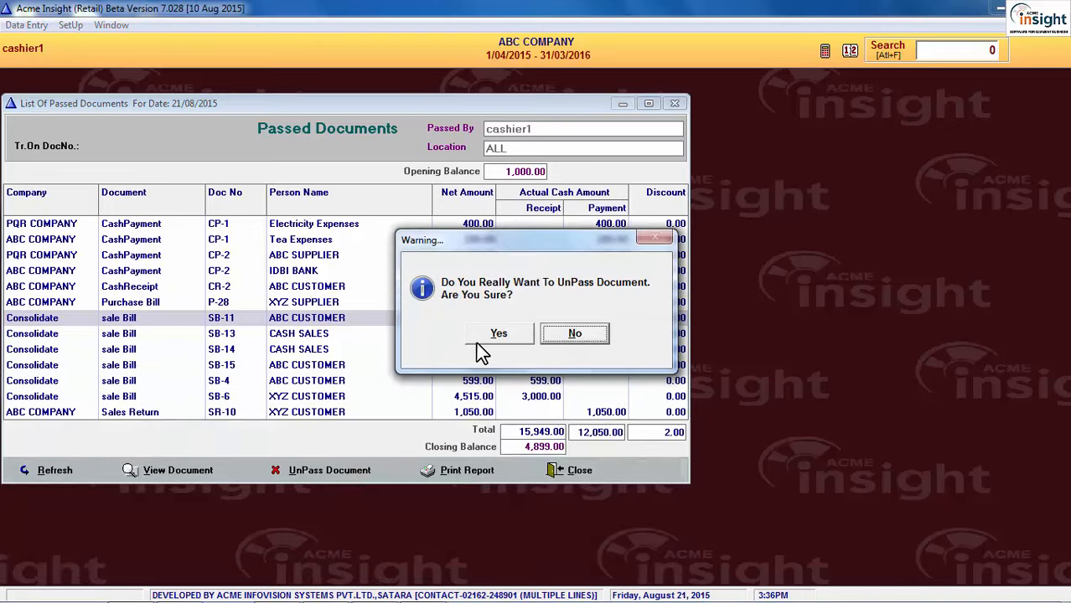
left_click(477, 343)
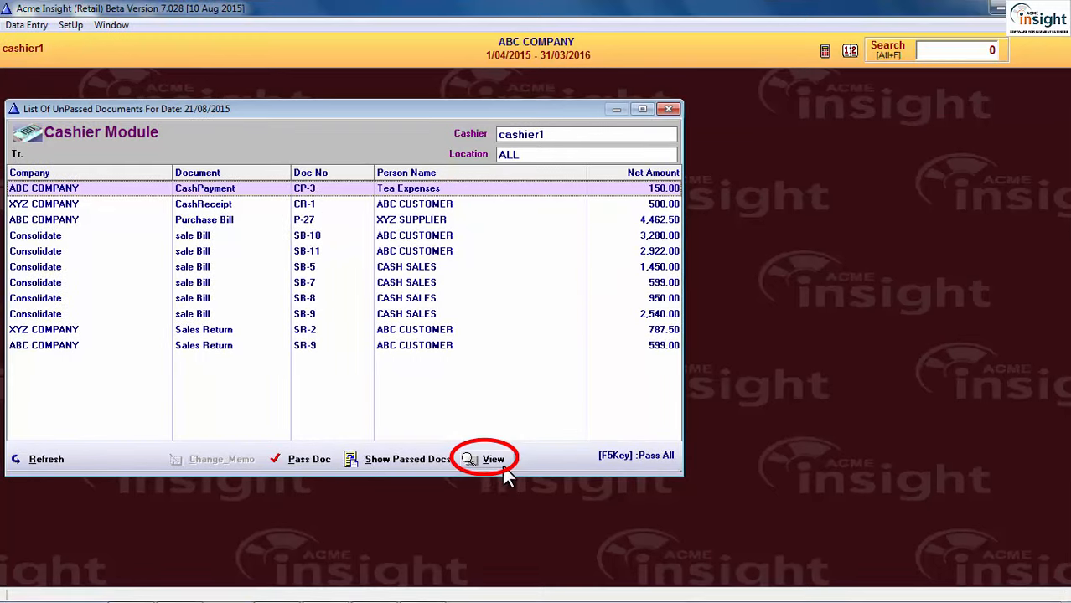
Step: View the company bills behind unpassed sale bill SB-11, opening those of ABC COMPANY and PQR COMPANY
left_click(480, 282)
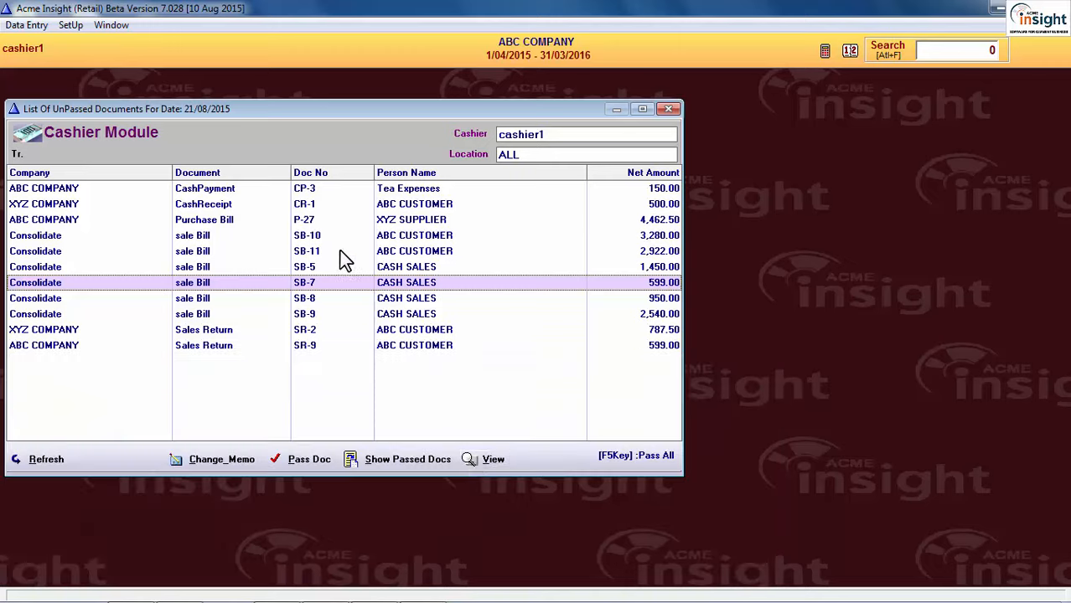
left_click(339, 251)
left_click(503, 462)
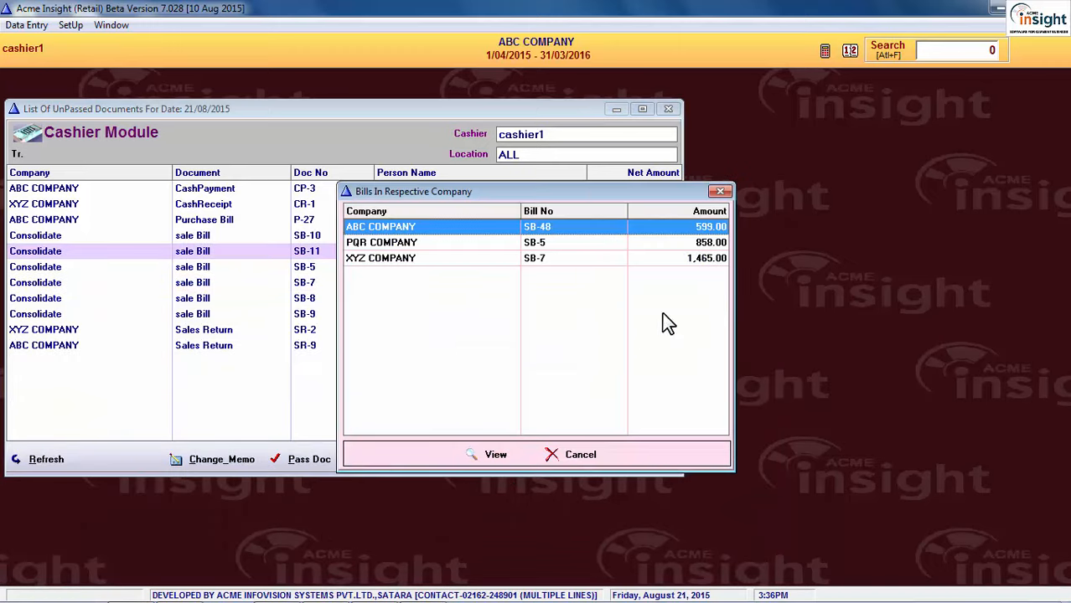
left_click_drag(600, 197, 442, 150)
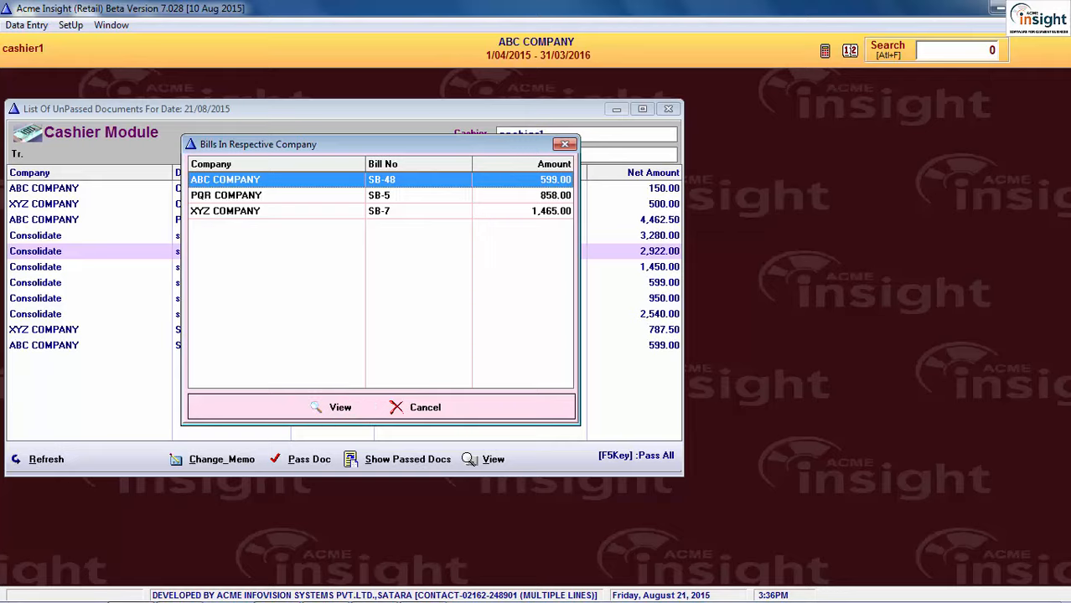
left_click(335, 408)
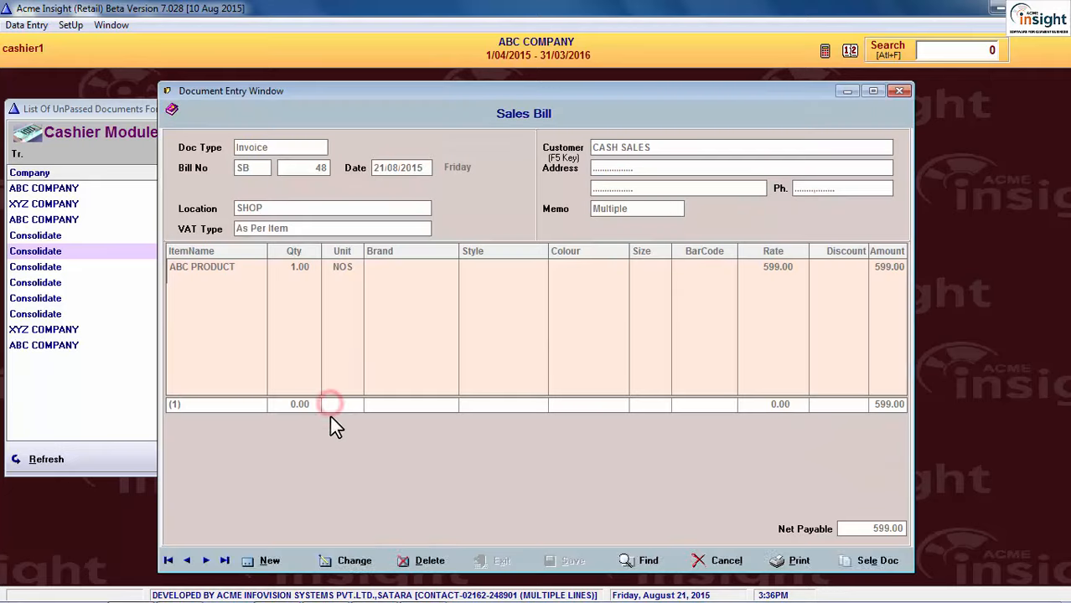
key("Escape")
left_click(272, 195)
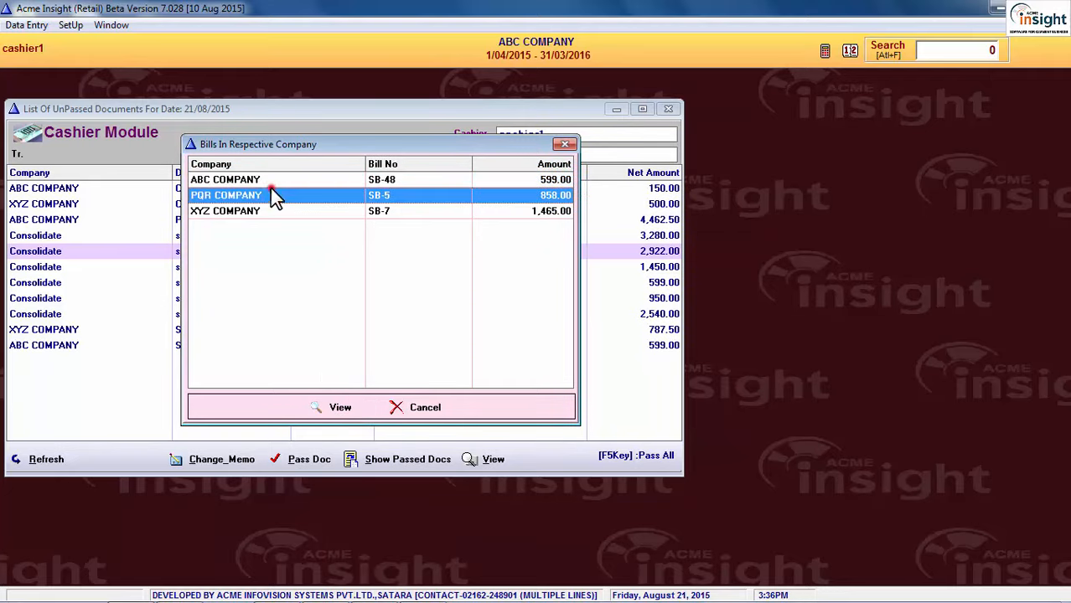
left_click(342, 411)
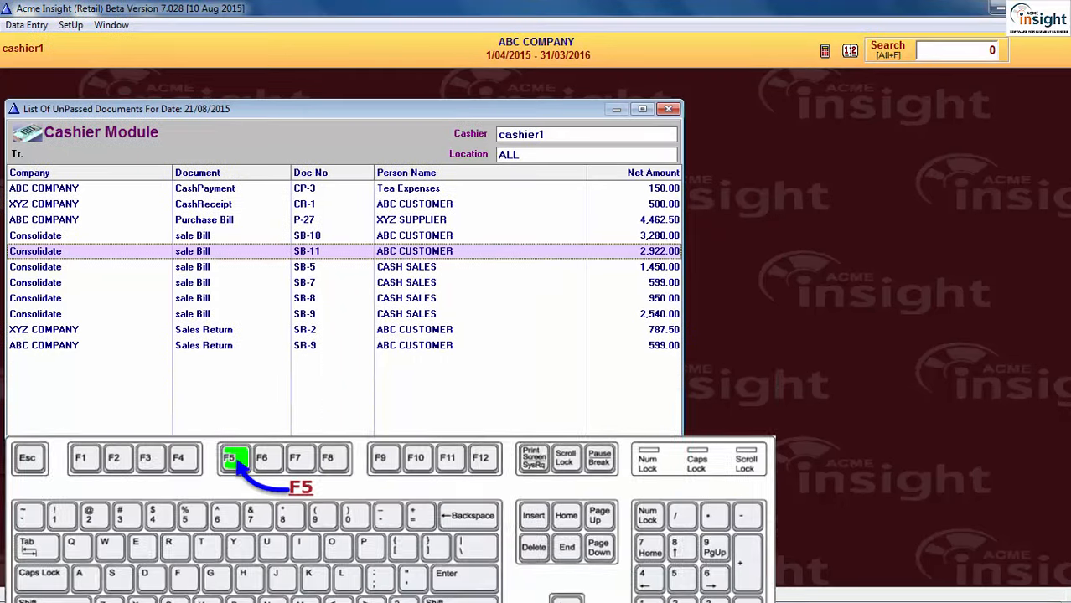
Step: Pass all documents in the unpassed list at once
key("F5")
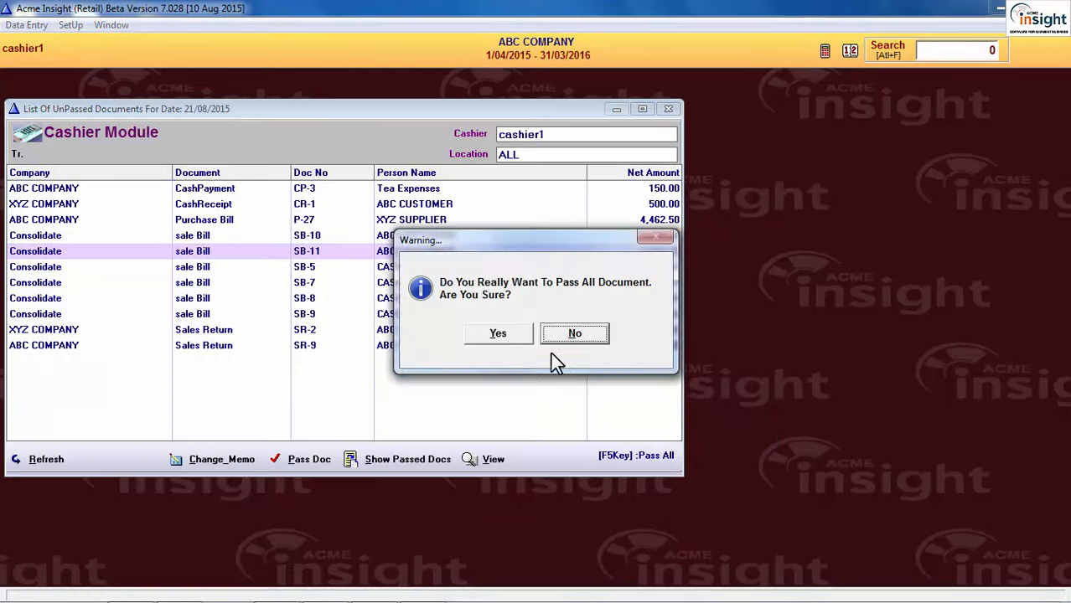
left_click(498, 335)
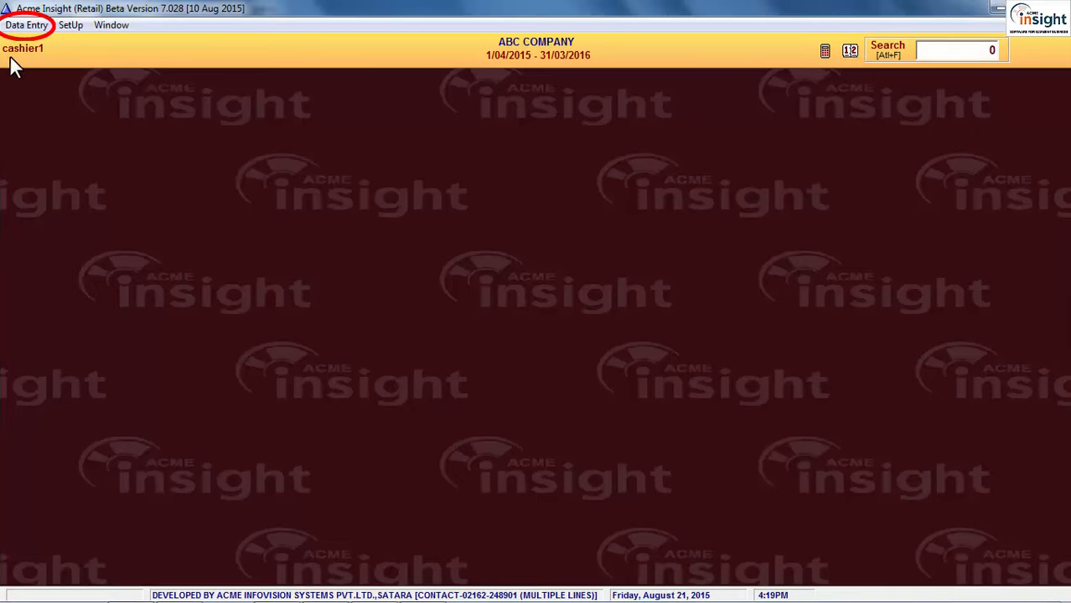
Step: Open the Cashier Closing Balance window
left_click(11, 25)
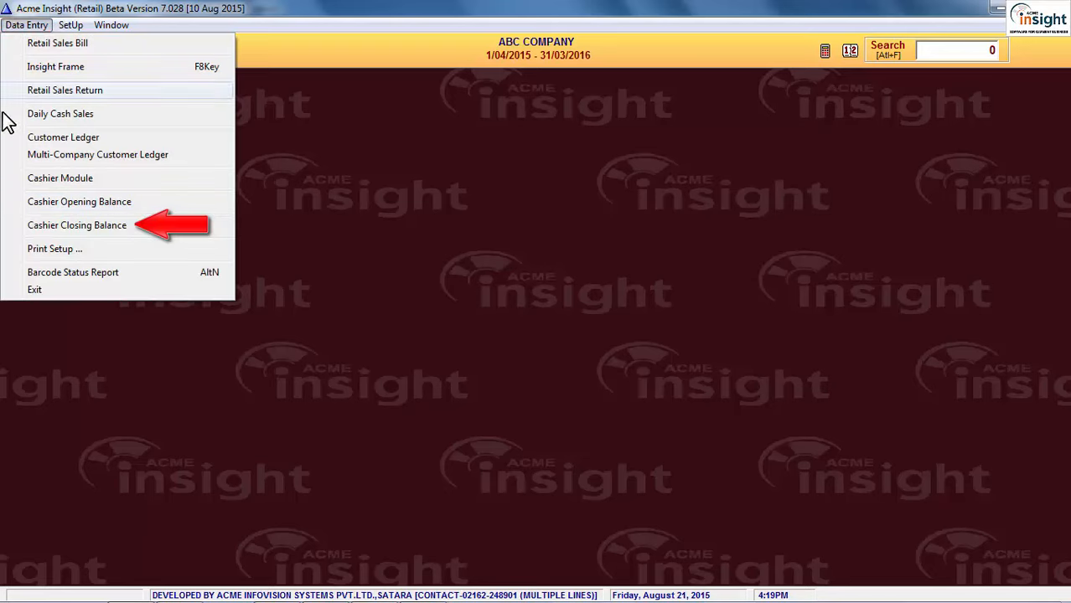
left_click(14, 228)
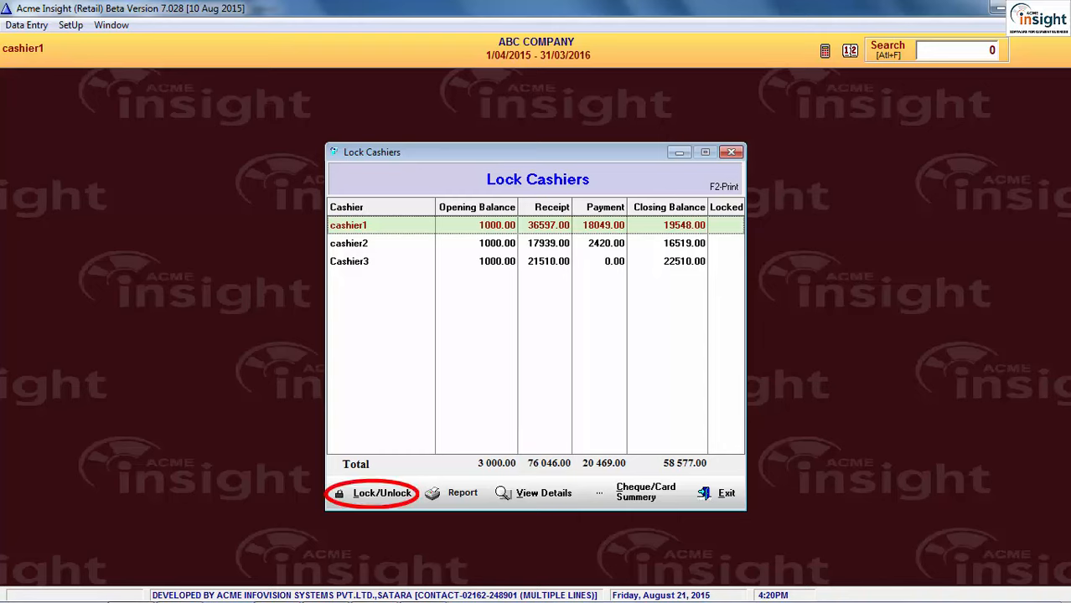
Step: Pass all of cashier1's remaining unpassed documents and lock cashier1
left_click(402, 496)
key("Return")
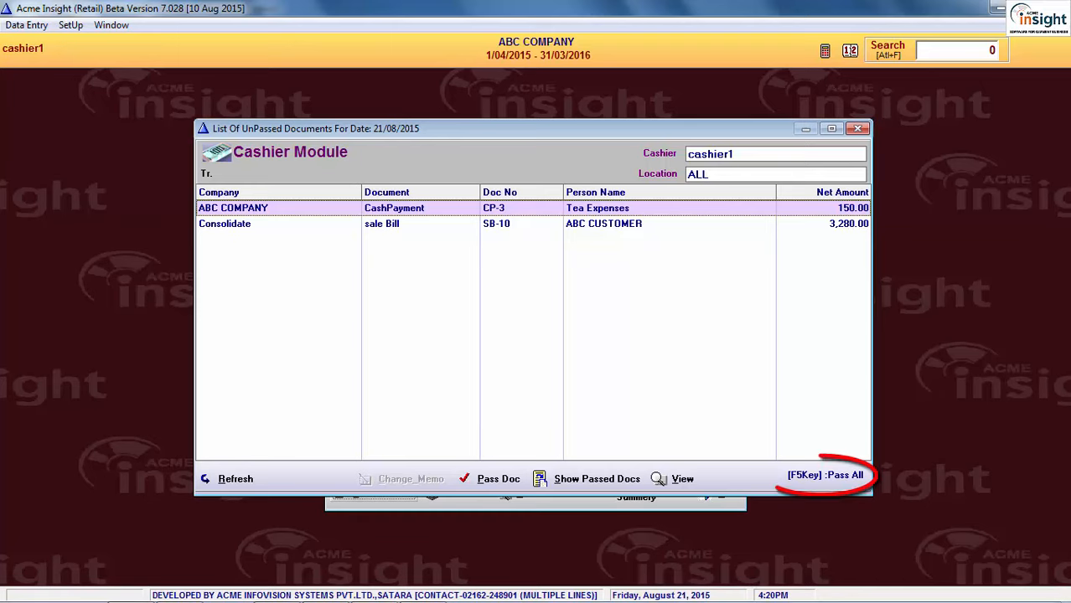
key("F5")
key("Escape")
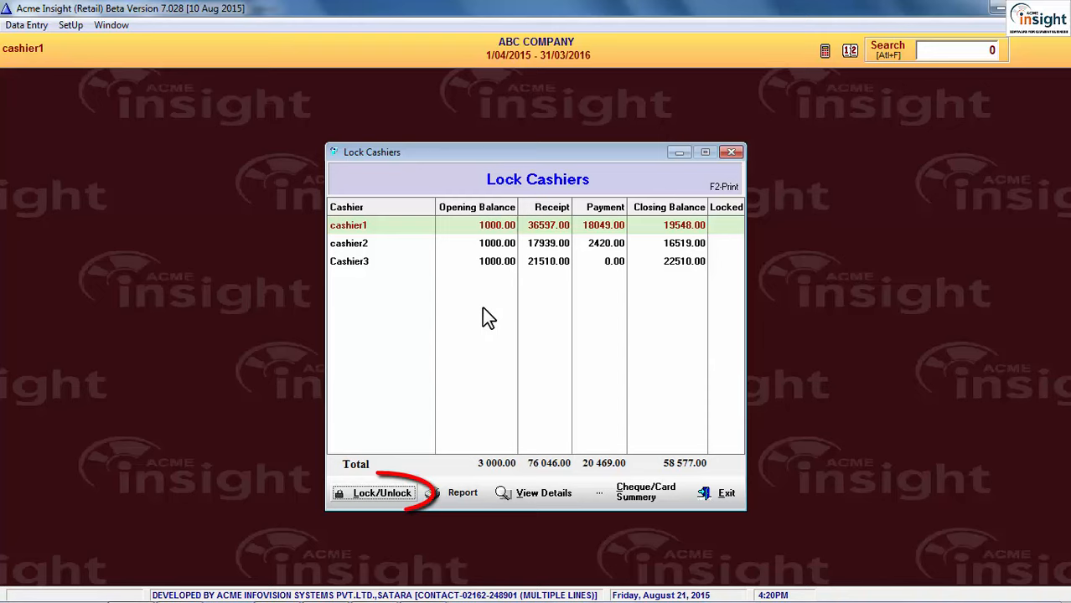
key("Return")
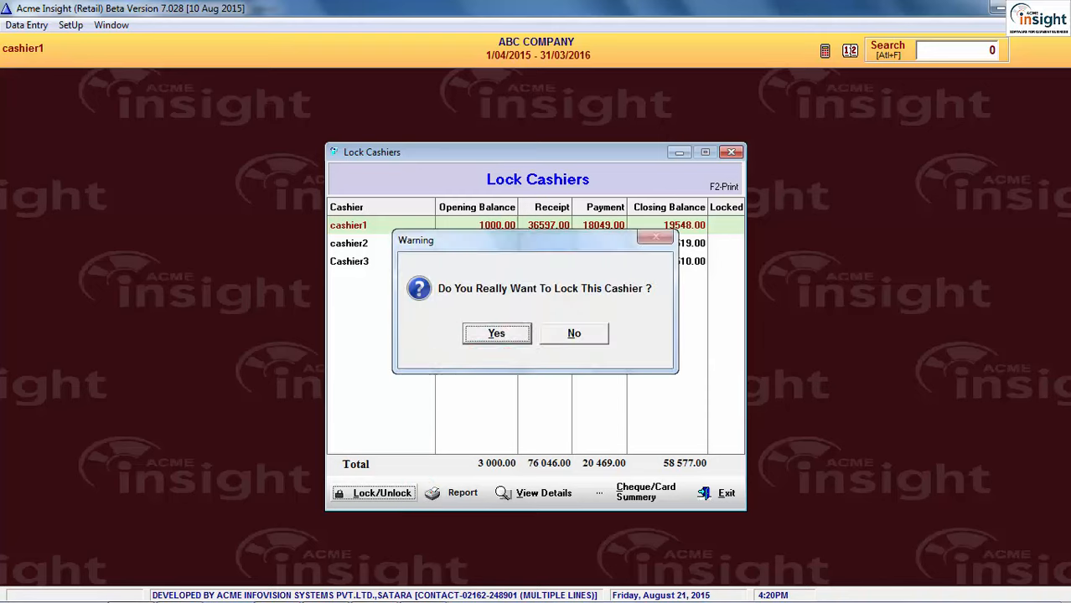
left_click(510, 333)
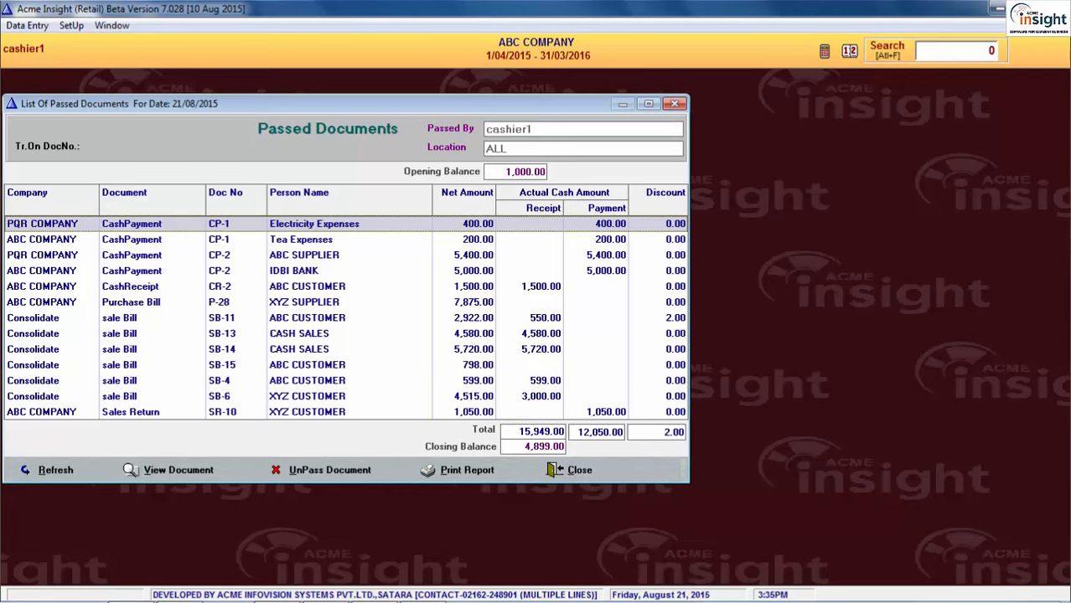
Step: Try to unpass PQR COMPANY's cash payment CP-1 from the passed documents, and unlock cashier2
key("alt+u")
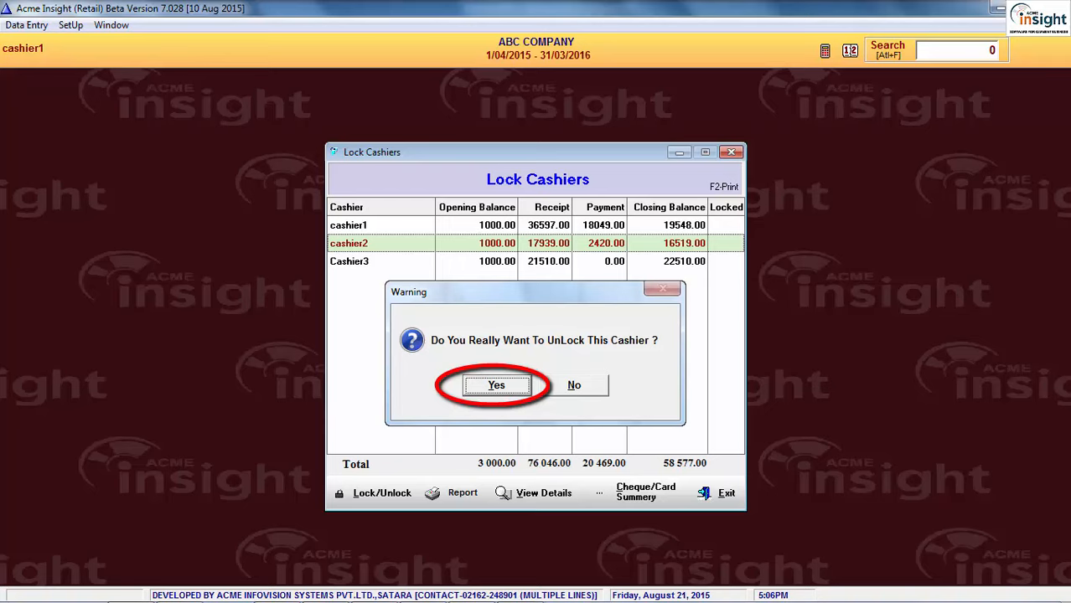
key("Return")
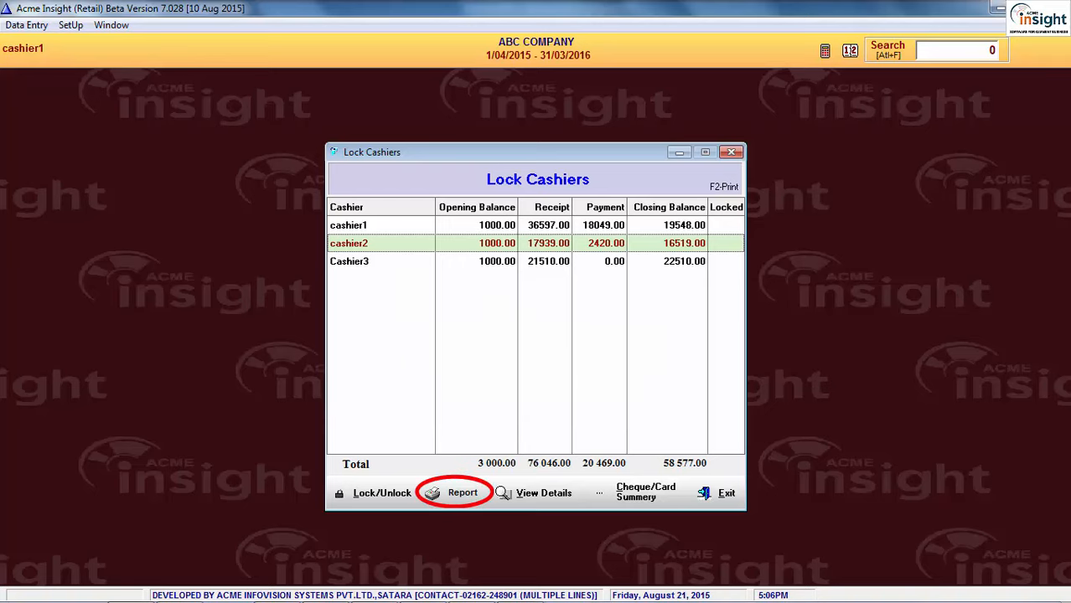
Step: Preview the Cashier Closing Balance report for all cashiers and print it
left_click(471, 503)
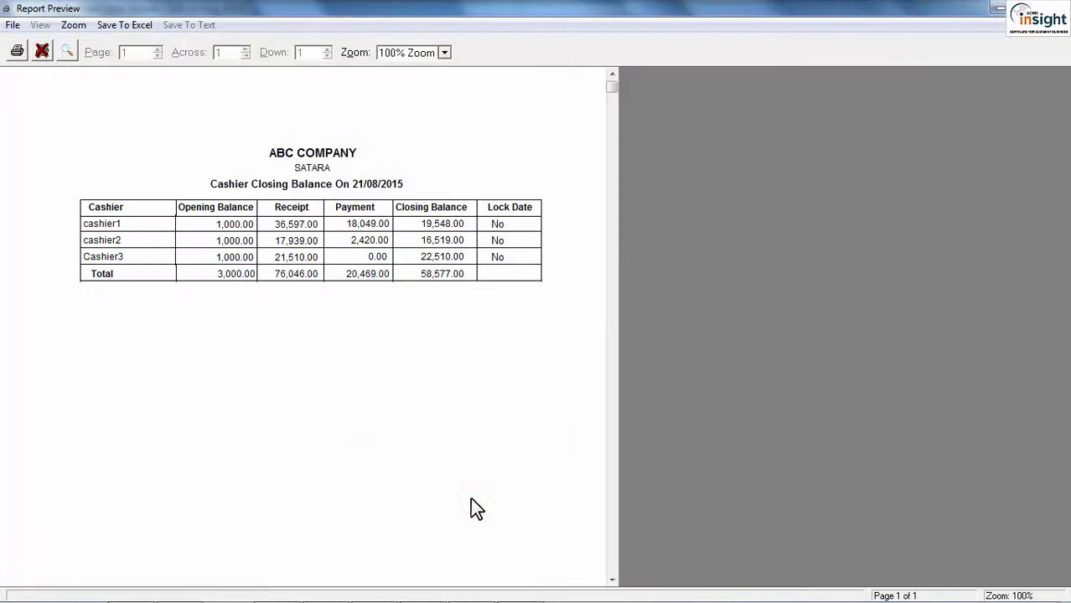
left_click(17, 53)
left_click(476, 346)
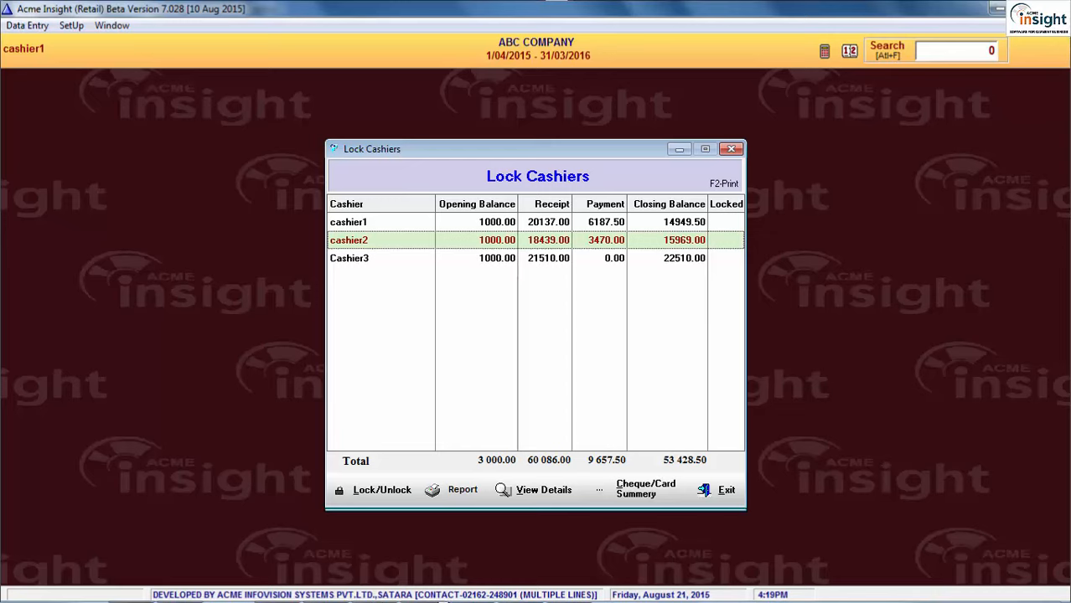
Step: View cashier2's details and the Cheque & Card Summery of the cashiers, and close the summary
key("alt+v")
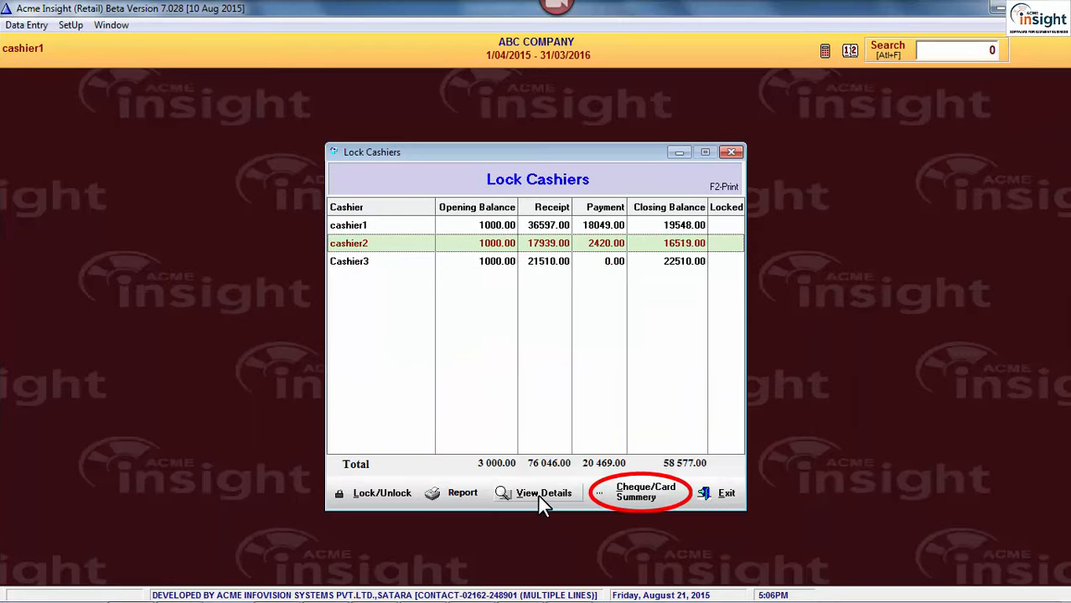
left_click(620, 493)
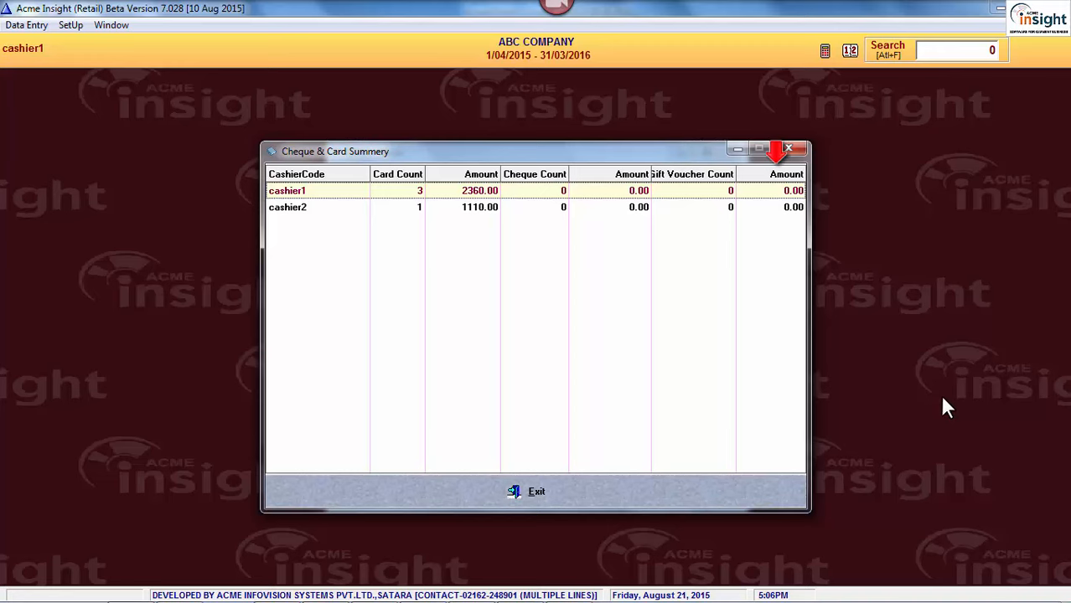
left_click(537, 493)
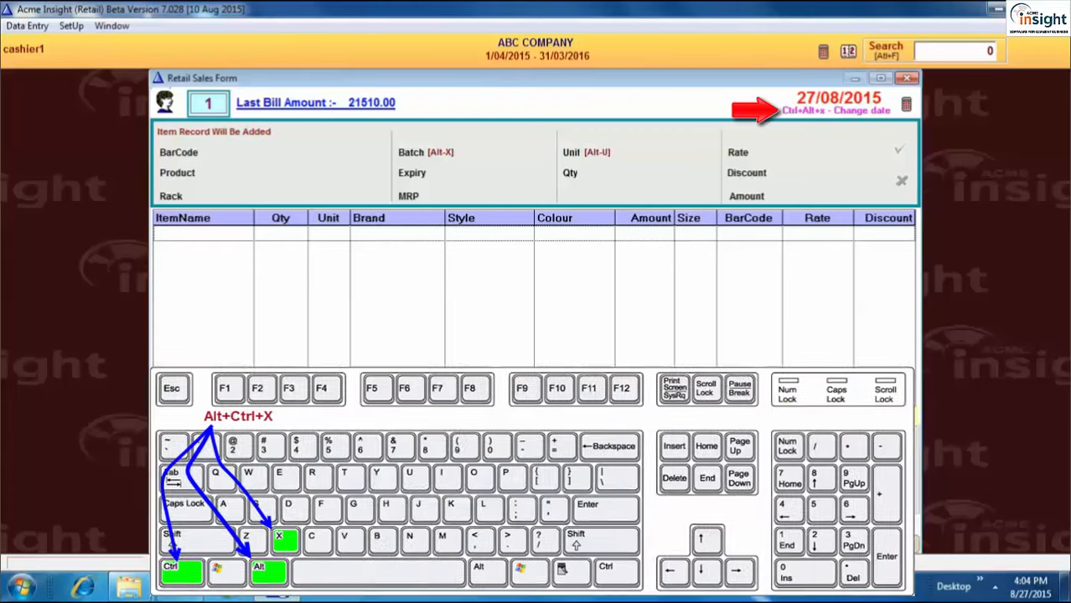
Step: Change the Retail Sales Form's working date to 21/08/2015
key("ctrl+alt+x")
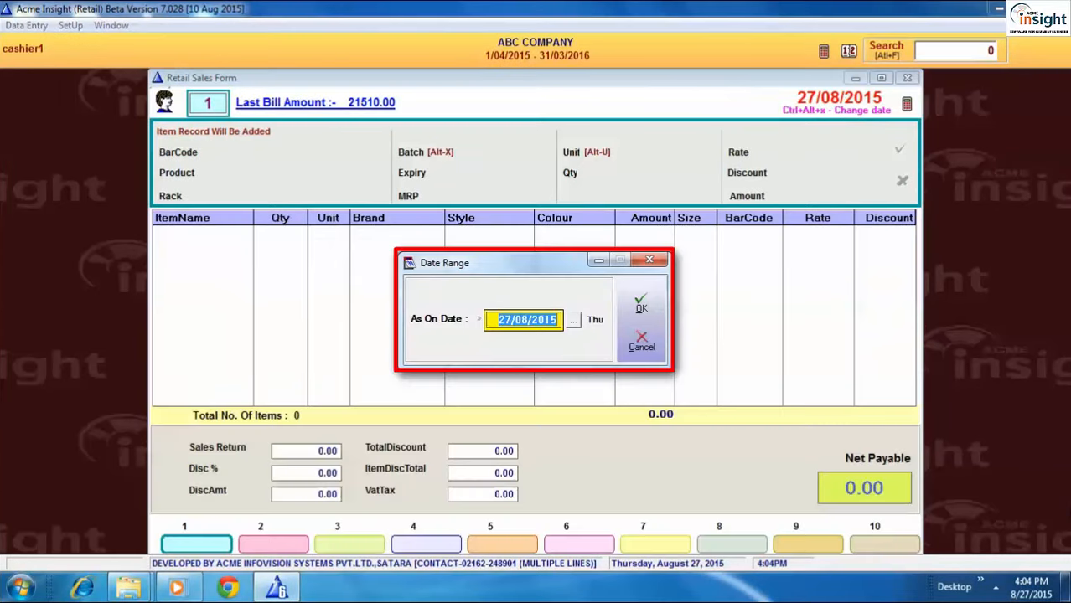
type("210815")
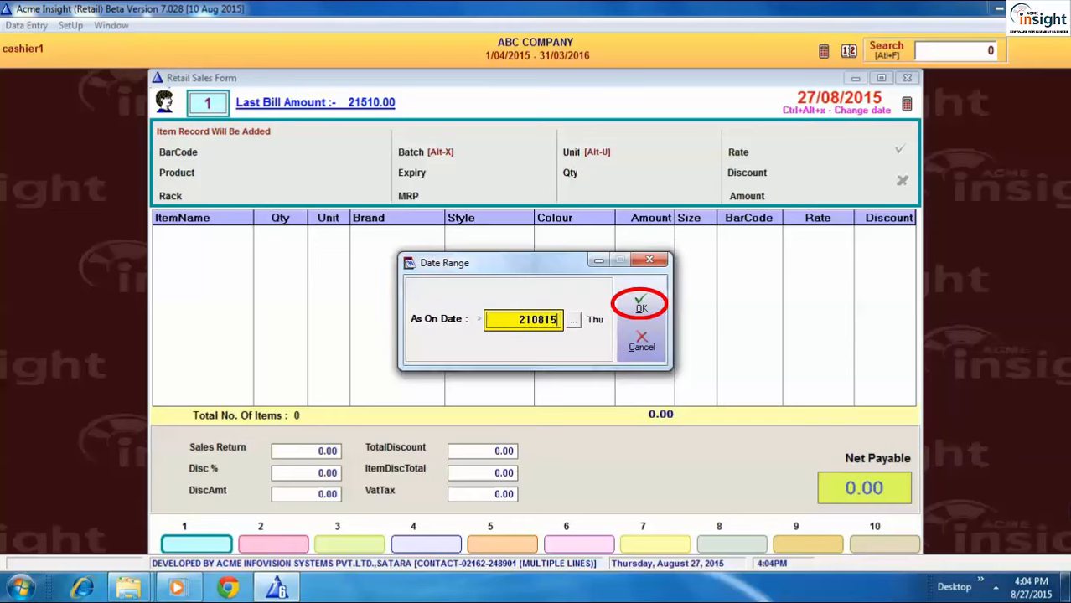
left_click(637, 298)
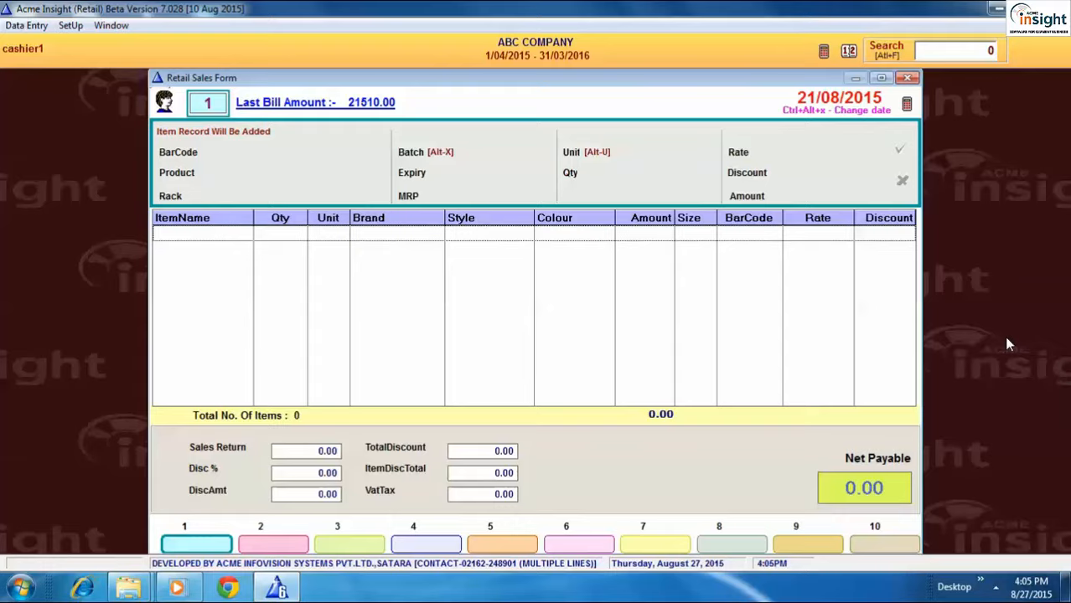
Step: Close the sales form, open the Cashier Module and list the unpassed documents by Open Date
key("Escape")
left_click(26, 25)
left_click(49, 175)
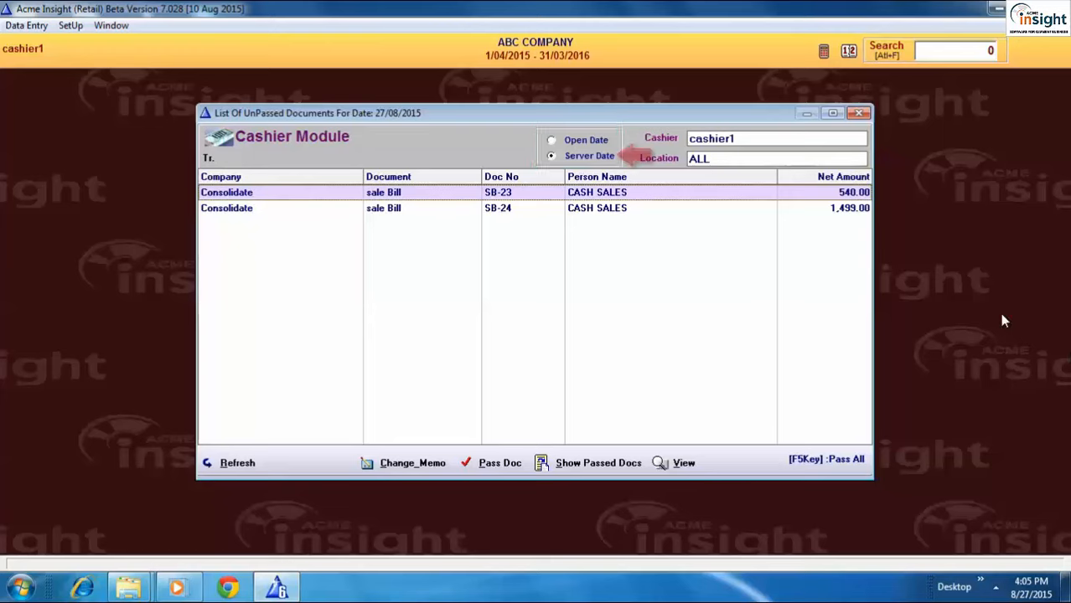
left_click(576, 163)
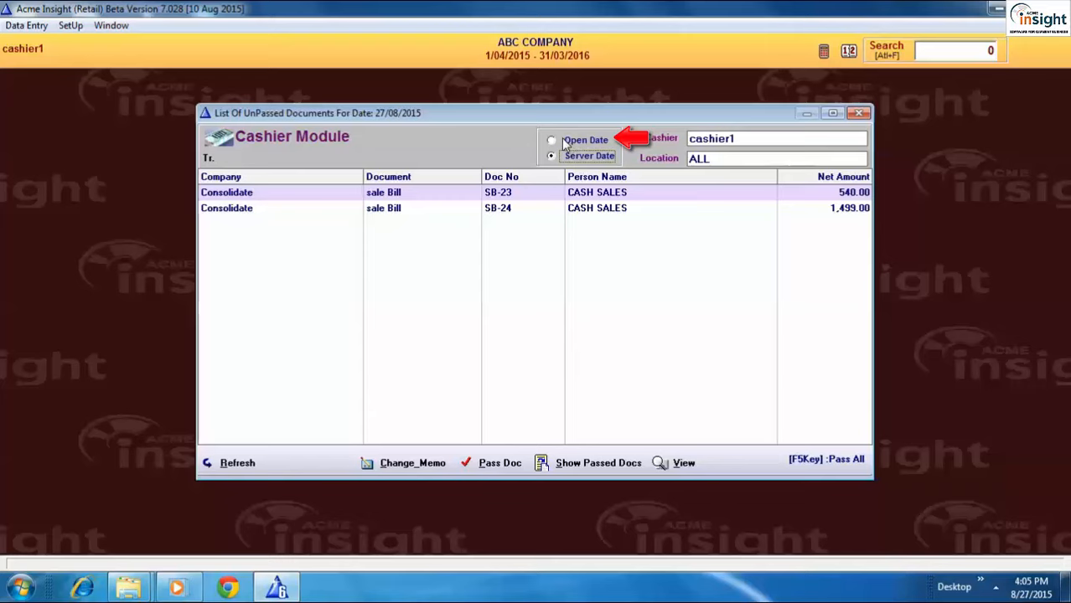
left_click(573, 143)
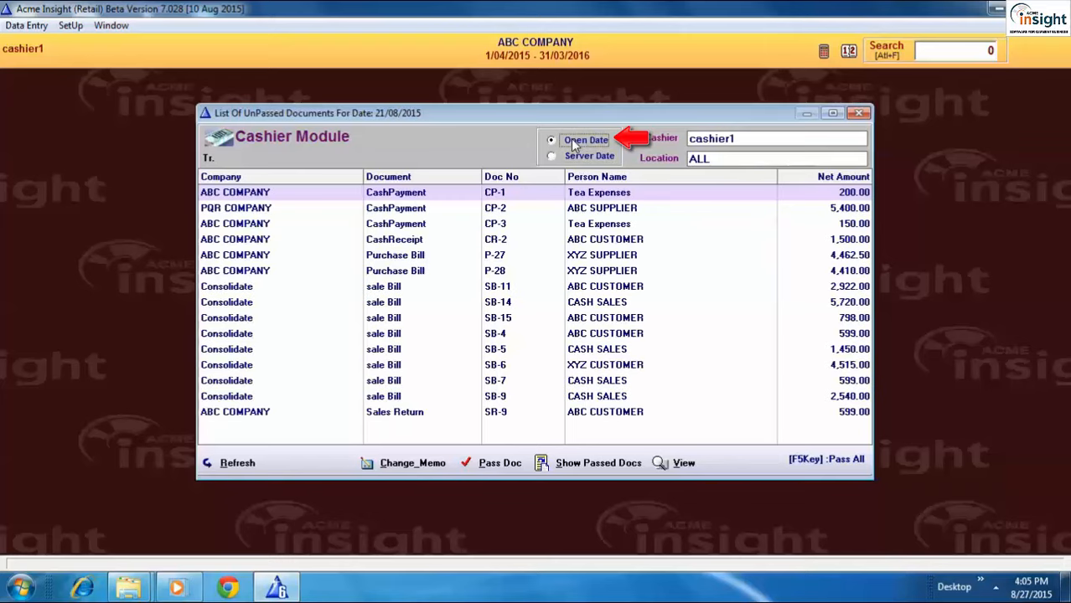
left_click(688, 242)
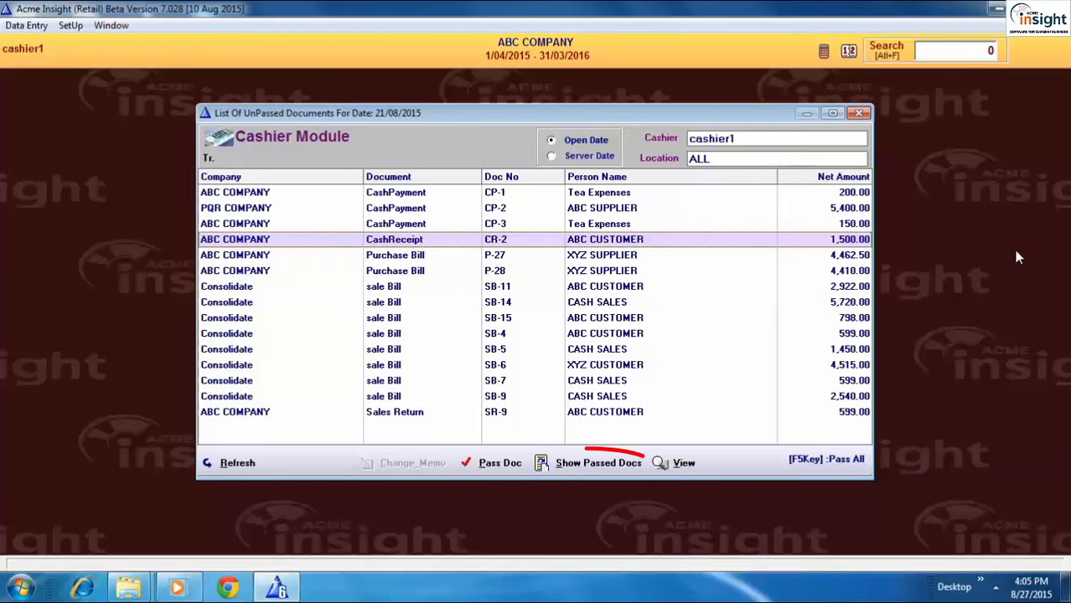
Step: Show the passed documents, unpass sale bill SB-10 and return to the unpassed list
left_click(635, 473)
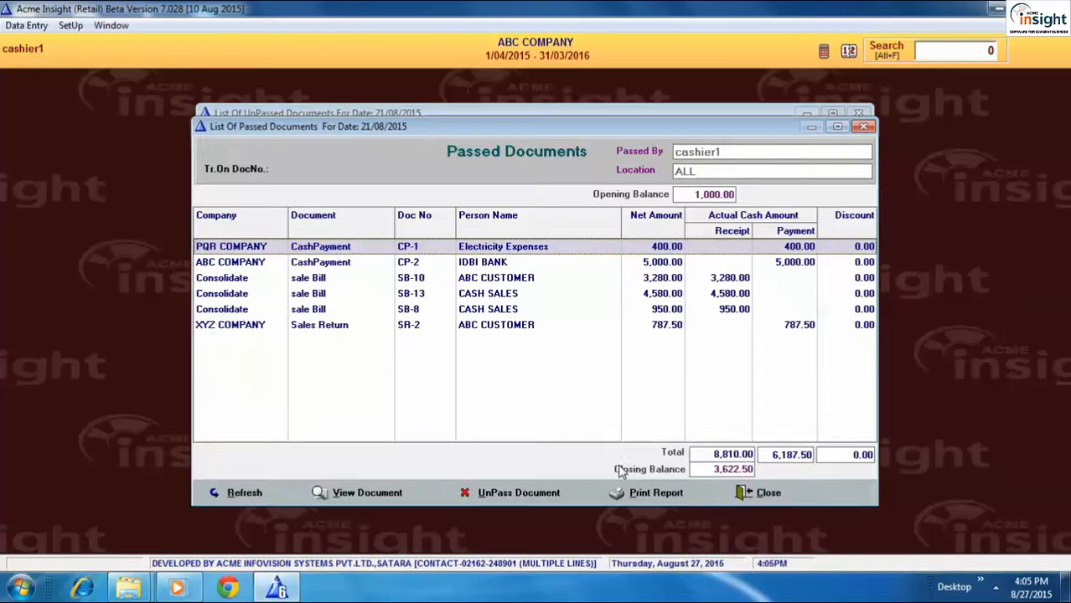
left_click(530, 279)
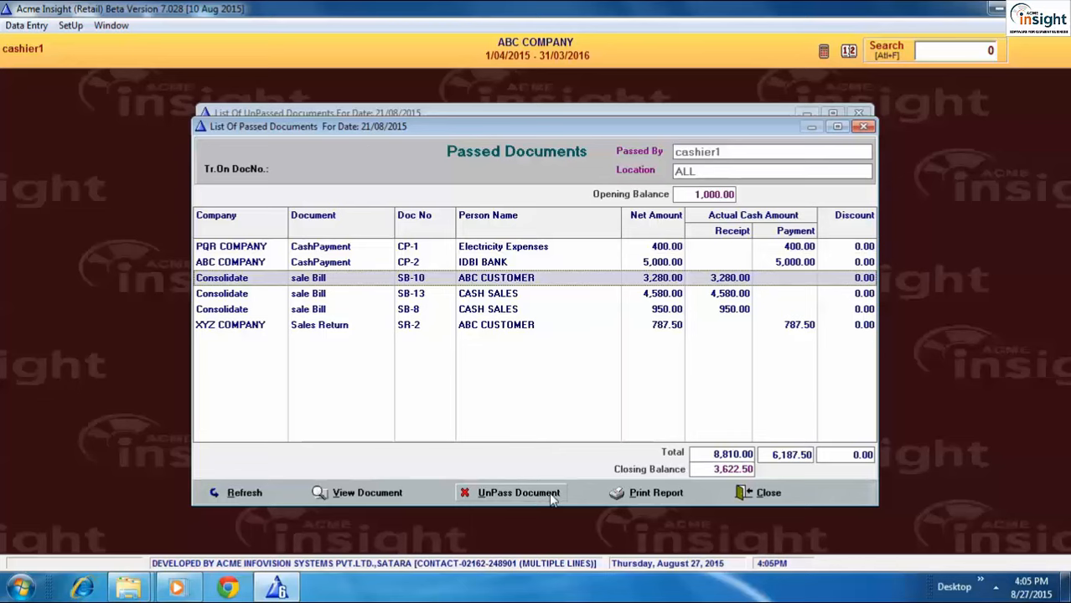
left_click(561, 493)
left_click(499, 317)
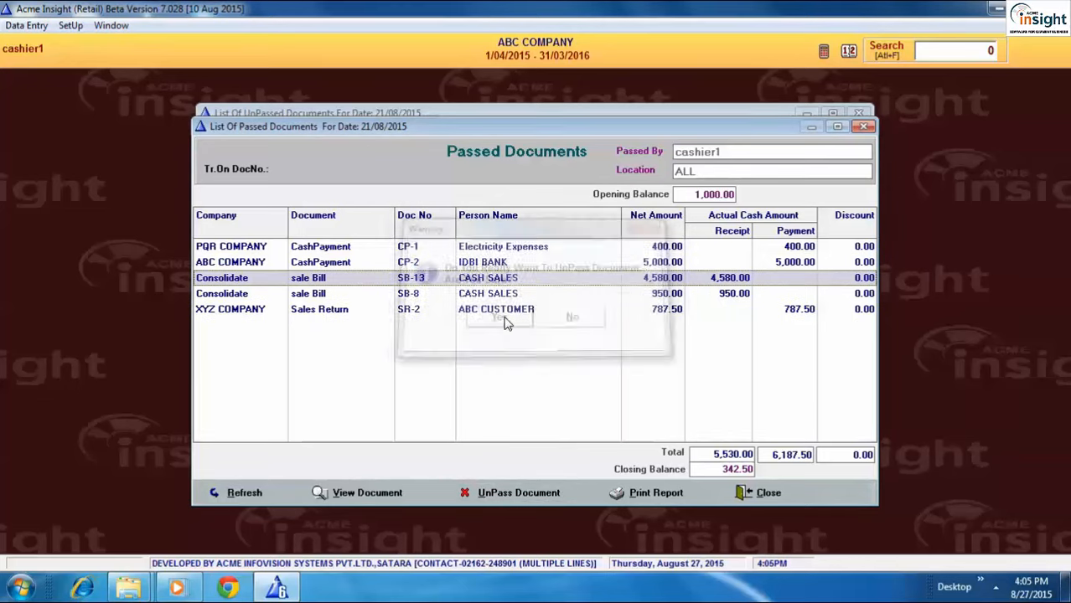
key("Escape")
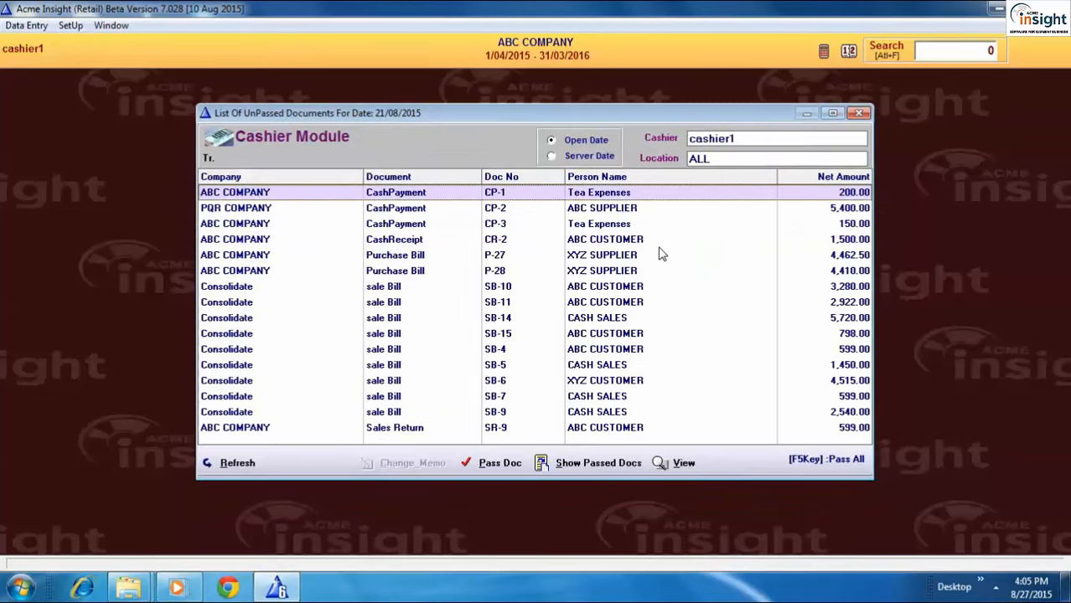